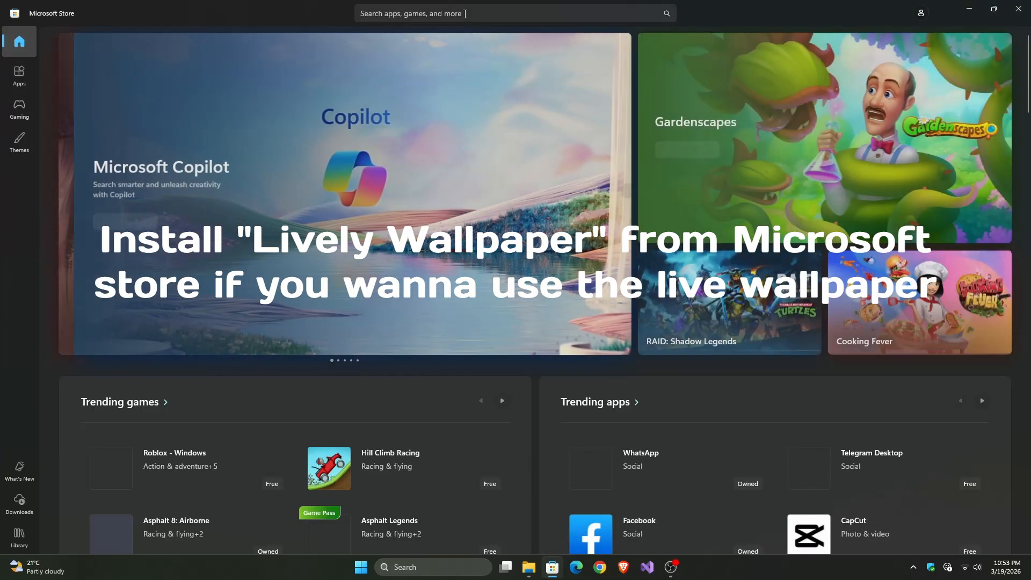
Step: Search the Microsoft Store for "Lively" and install the Lively Wallpaper app
{"action": "left_click", "coordinate": [465, 13]}
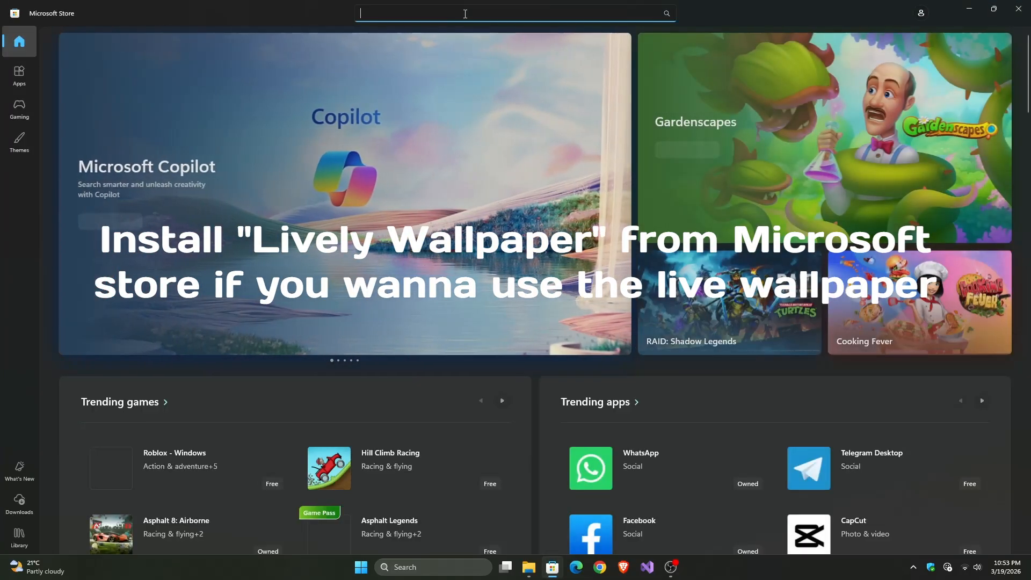
{"action": "type", "text": "Livel"}
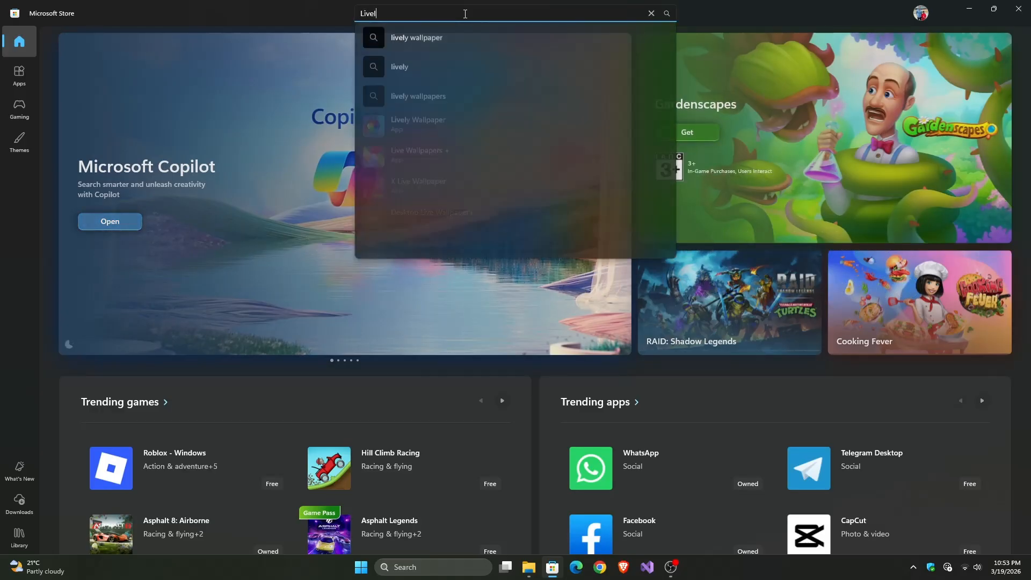
{"action": "type", "text": "y"}
{"action": "left_click", "coordinate": [422, 134]}
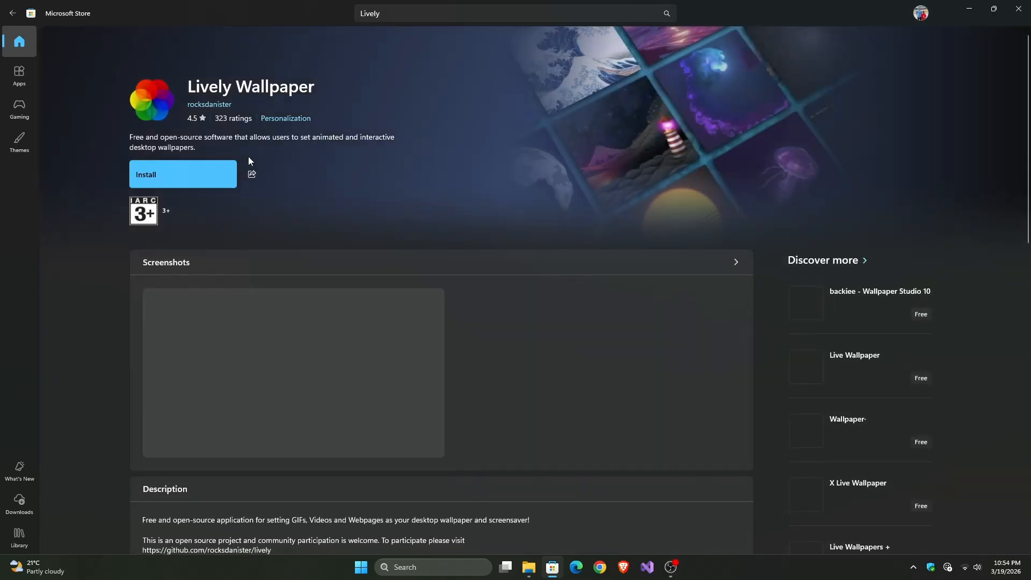
{"action": "left_click", "coordinate": [186, 187]}
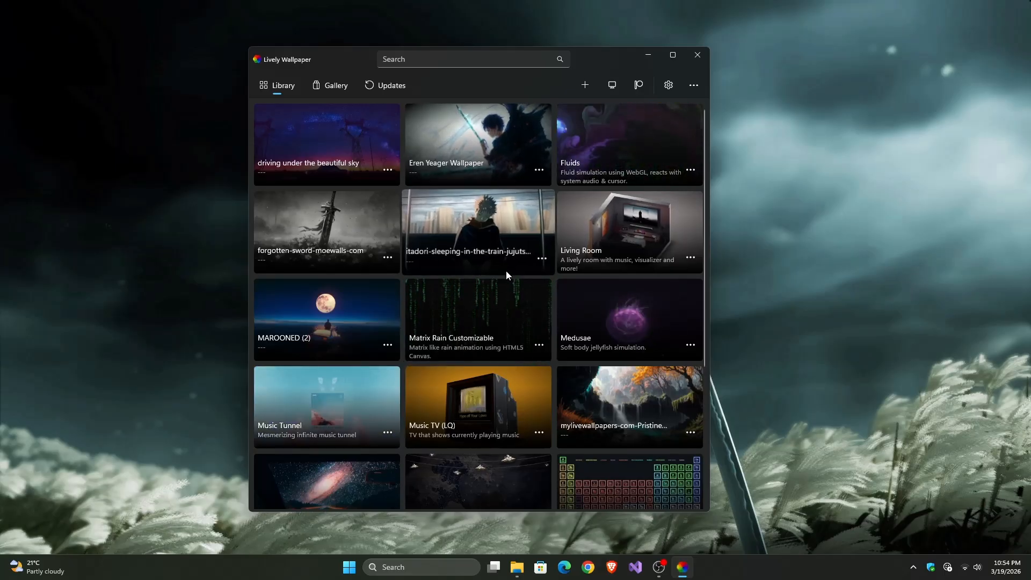
Step: Add the yongli-sword-ghost-of-tsushima-moewalls-com video from the Live Wallpaper folder to Lively Wallpaper, keeping its title, and clear the open windows
{"action": "left_click", "coordinate": [517, 567]}
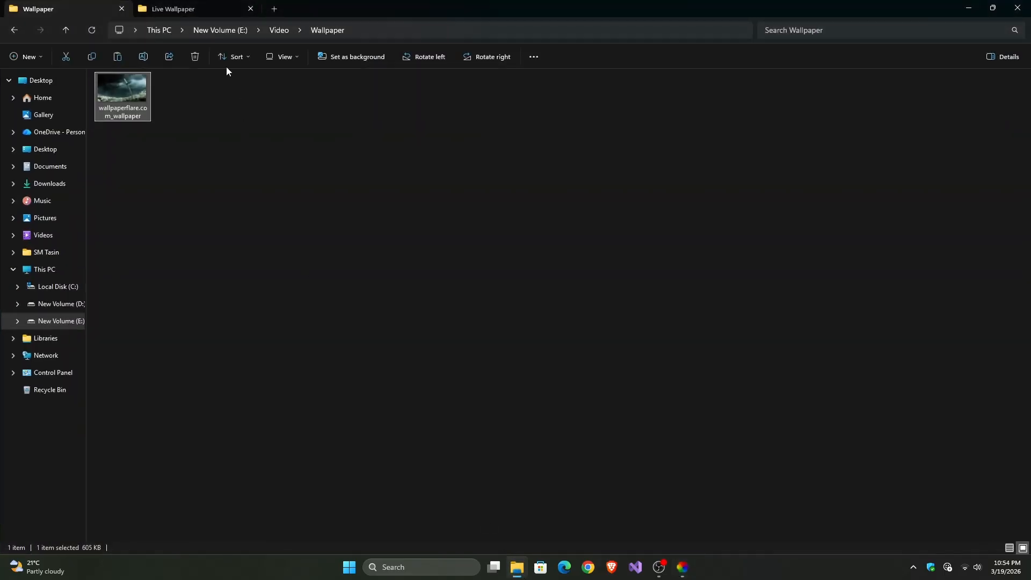
{"action": "left_click", "coordinate": [198, 12]}
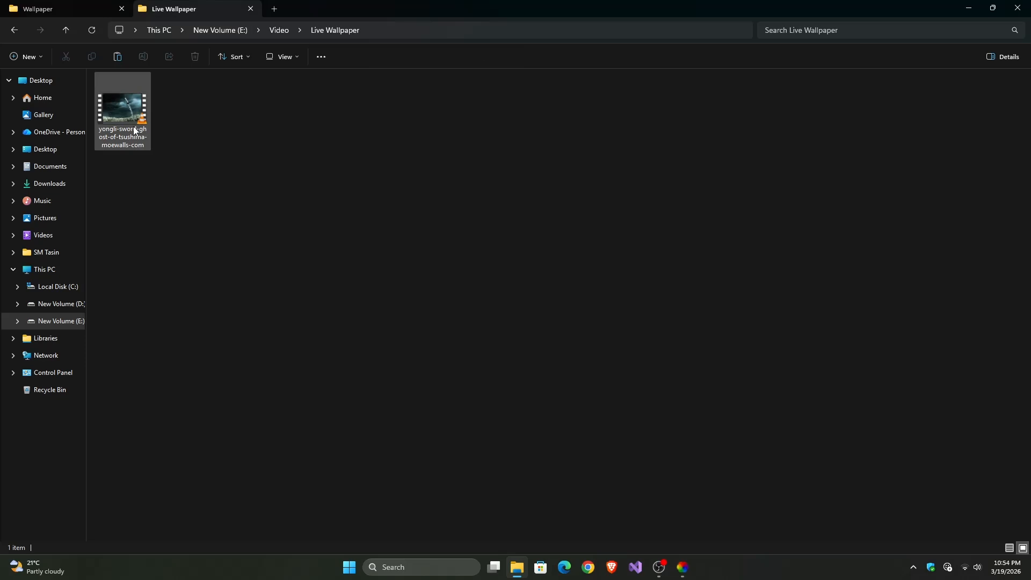
{"action": "left_click_drag", "start_coordinate": [120, 131], "coordinate": [496, 317]}
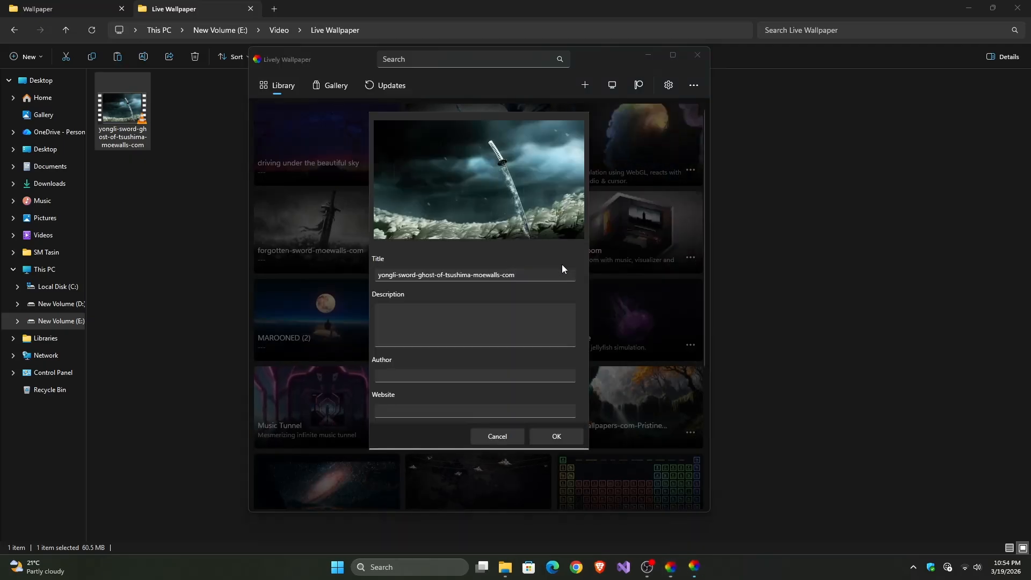
{"action": "left_click", "coordinate": [560, 436]}
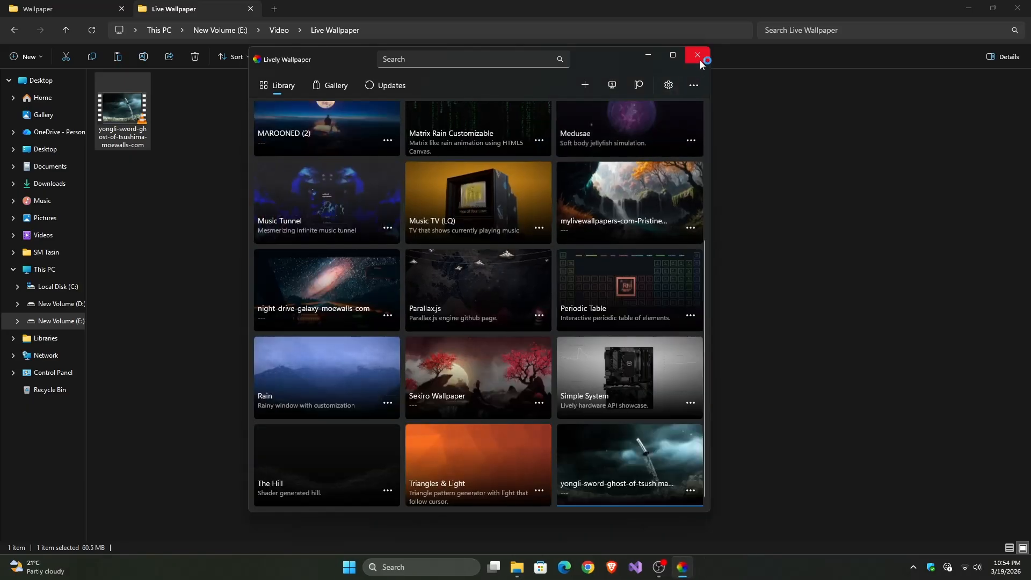
{"action": "left_click", "coordinate": [697, 56]}
{"action": "left_click", "coordinate": [969, 8]}
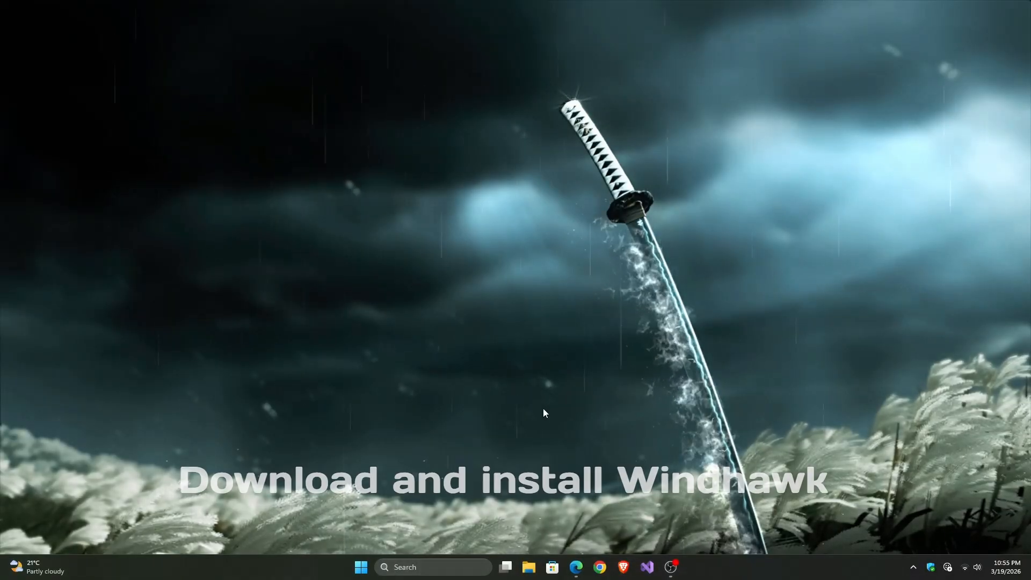
Step: Switch to Edge, download windhawk_setup.exe from windhawk.net, run the setup and bring up Windhawk
{"action": "left_click", "coordinate": [575, 568]}
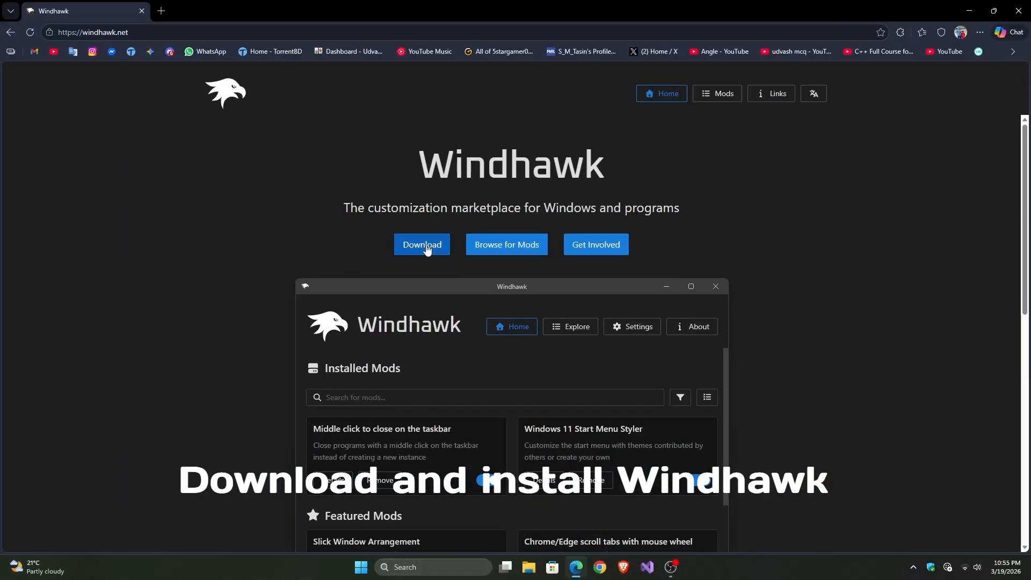
{"action": "left_click", "coordinate": [427, 250]}
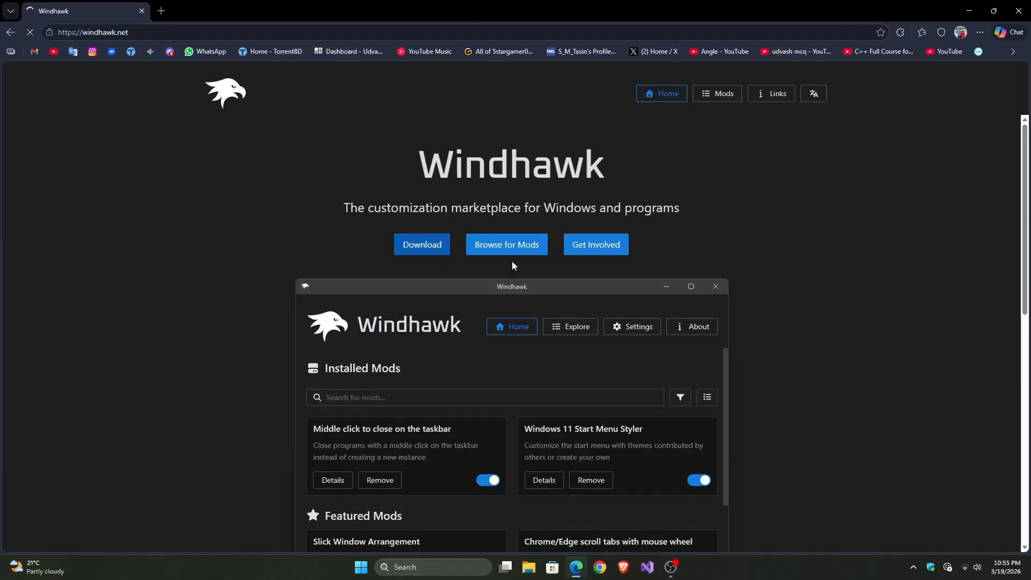
{"action": "left_click", "coordinate": [511, 329]}
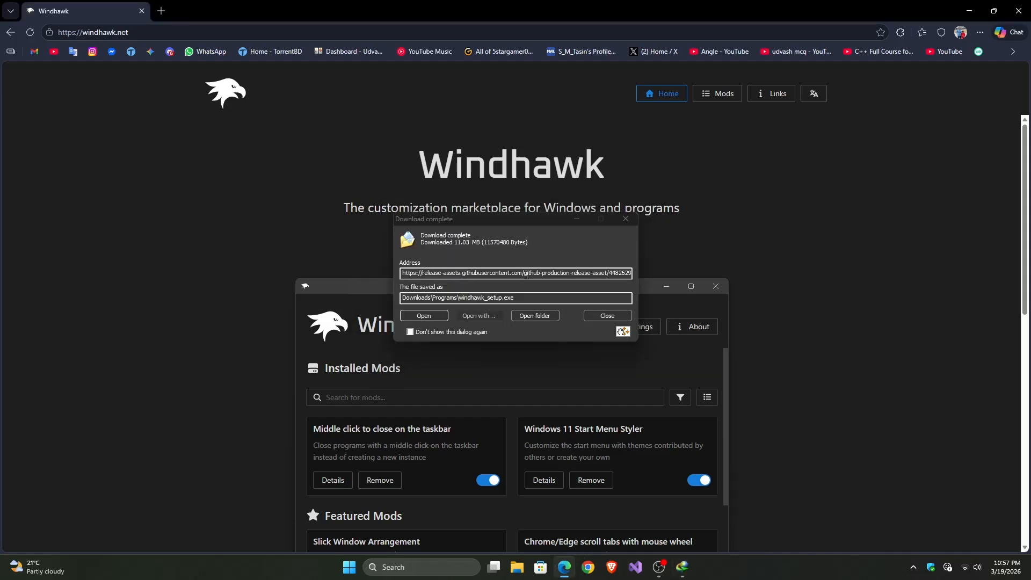
{"action": "left_click", "coordinate": [429, 317]}
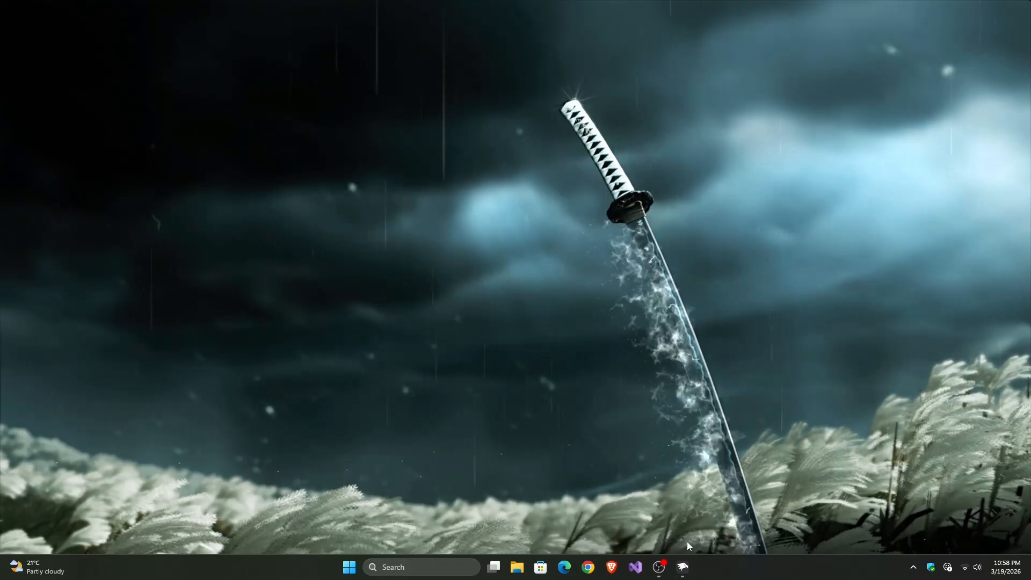
{"action": "left_click", "coordinate": [683, 568]}
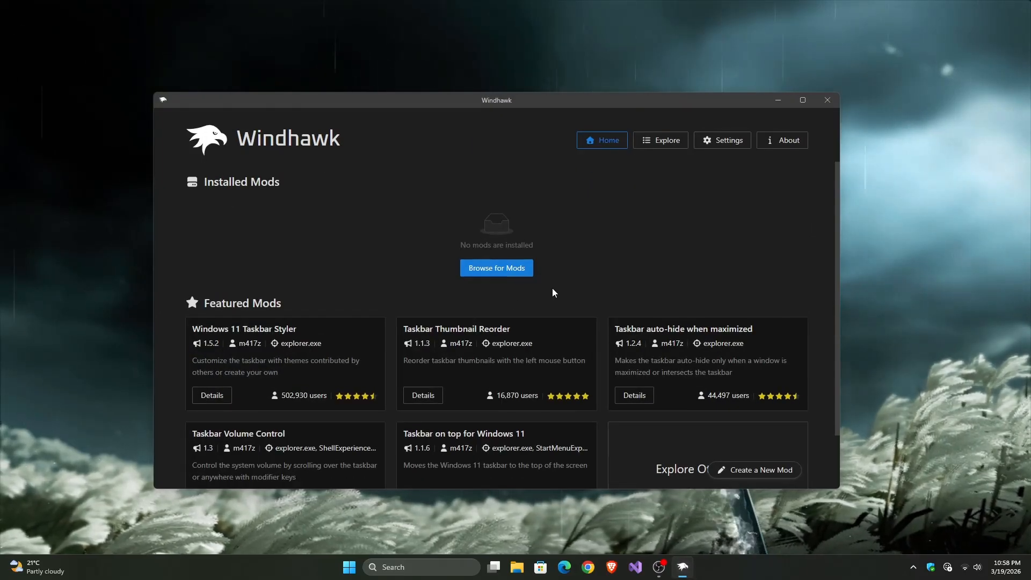
Step: Find the Windows 11 Start Menu Styler among the available mods and install it, accepting the risk
{"action": "left_click", "coordinate": [652, 147]}
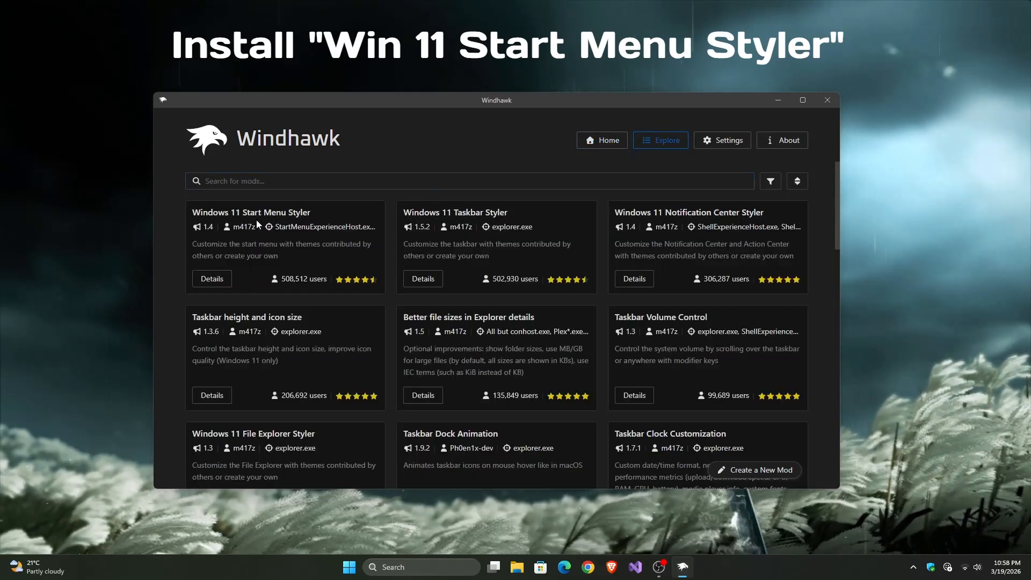
{"action": "left_click", "coordinate": [217, 279]}
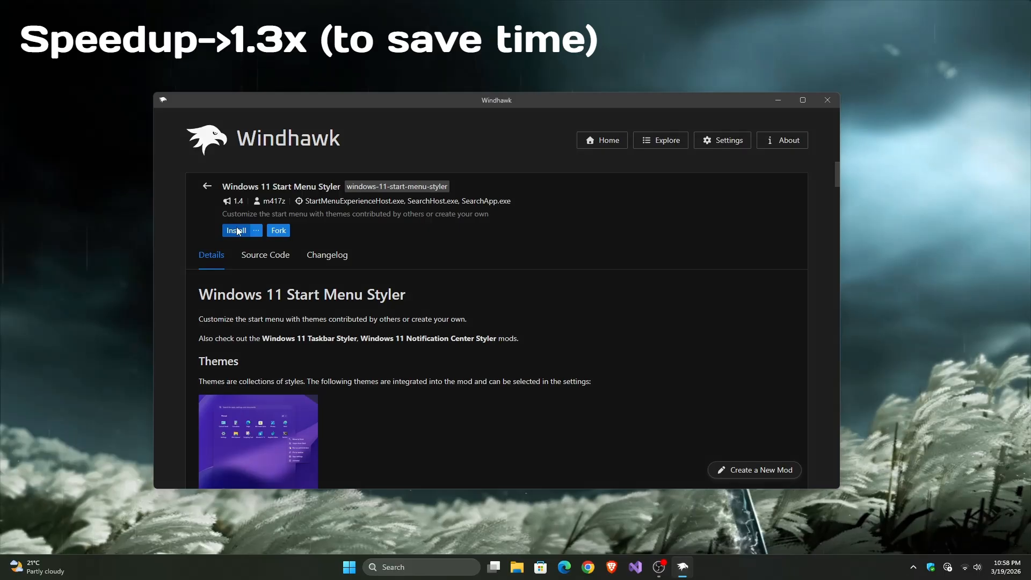
{"action": "left_click", "coordinate": [234, 235]}
{"action": "left_click", "coordinate": [573, 387]}
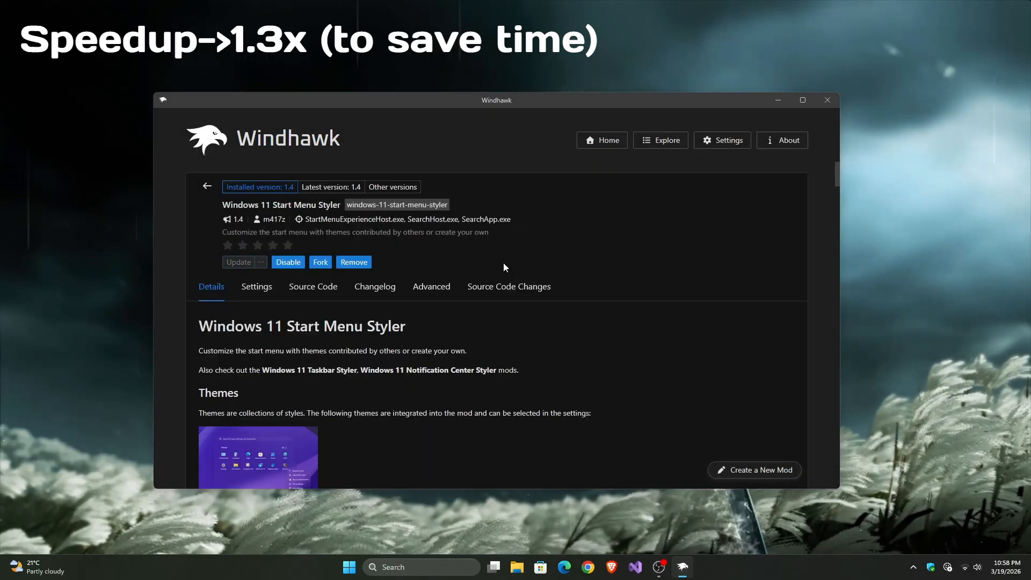
Step: Set the Start Menu Styler theme to LiquidGlass (for the redesigned Start menu) and save the mod's settings
{"action": "left_click", "coordinate": [263, 288]}
{"action": "scroll", "coordinate": [397, 339], "scroll_direction": "down", "scroll_amount": 1}
{"action": "left_click", "coordinate": [406, 333]}
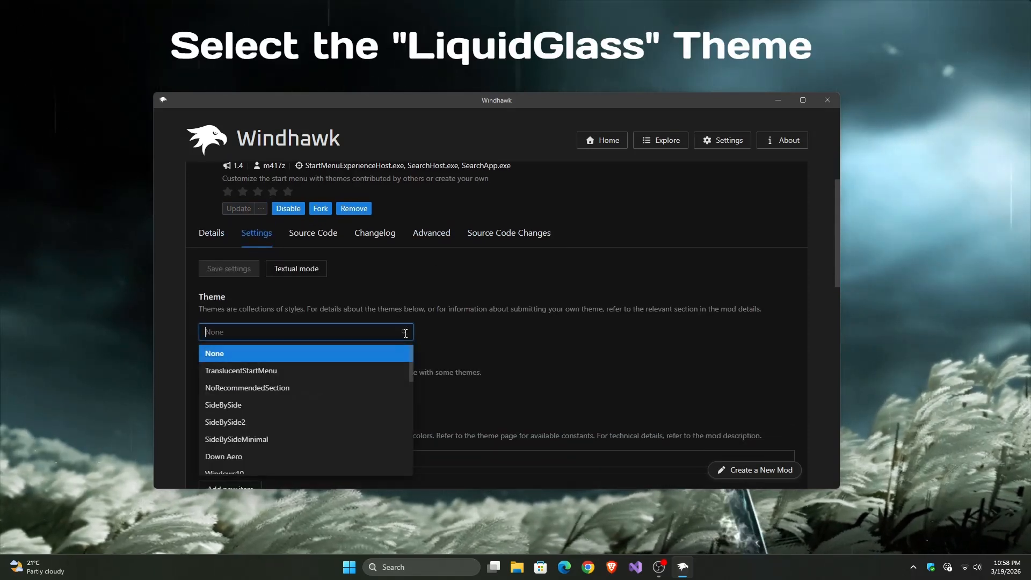
{"action": "scroll", "coordinate": [363, 364], "scroll_direction": "down", "scroll_amount": 5}
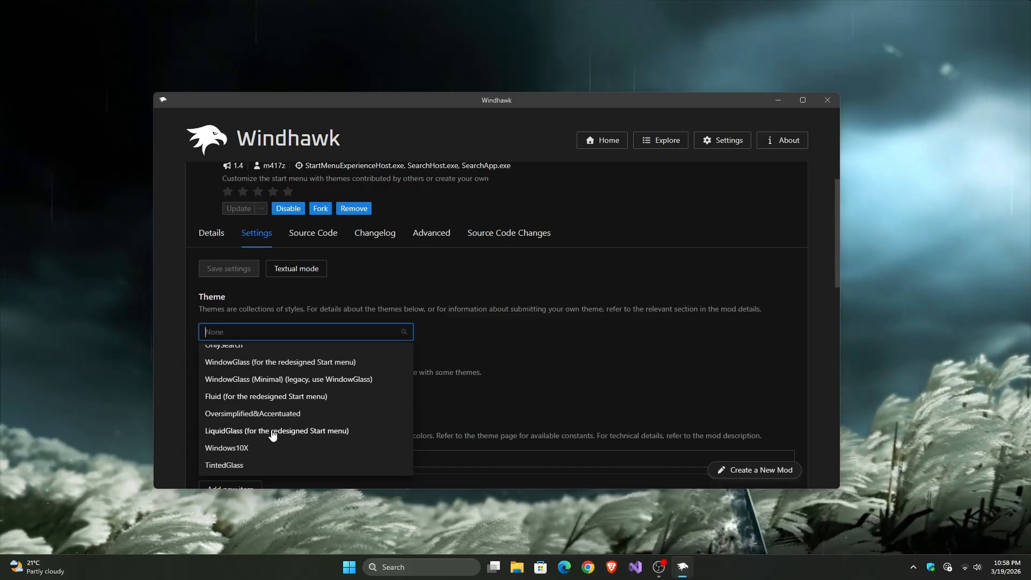
{"action": "left_click", "coordinate": [272, 431]}
{"action": "left_click", "coordinate": [233, 272]}
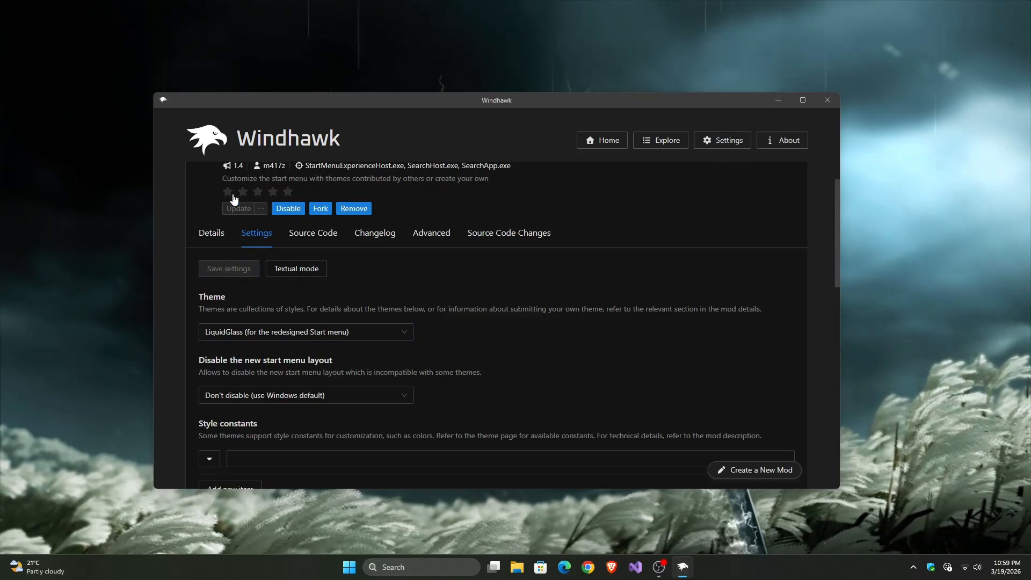
Step: Return to the installed mods overview and open the Start menu to check its styling
{"action": "left_click", "coordinate": [609, 141]}
{"action": "key", "text": "super"}
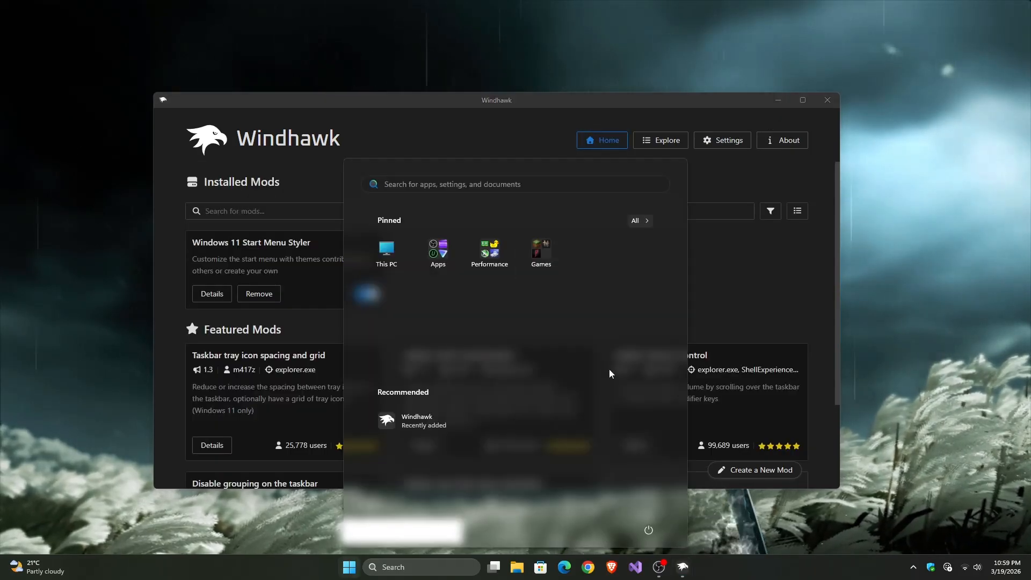
{"action": "left_click", "coordinate": [664, 144]}
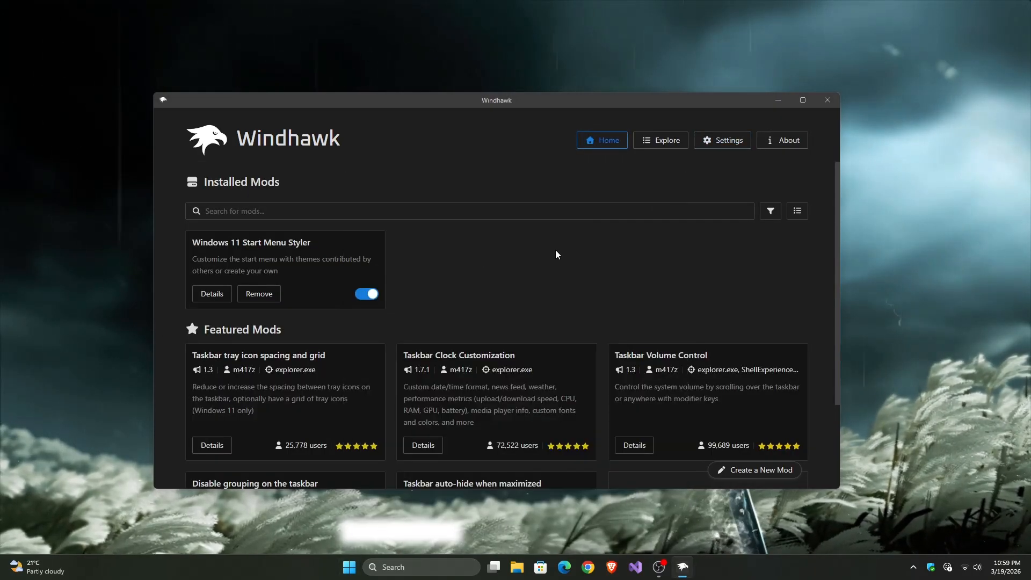
Step: Find the Windows 11 Taskbar Styler among the available mods and install it, accepting the risk
{"action": "left_click", "coordinate": [664, 145]}
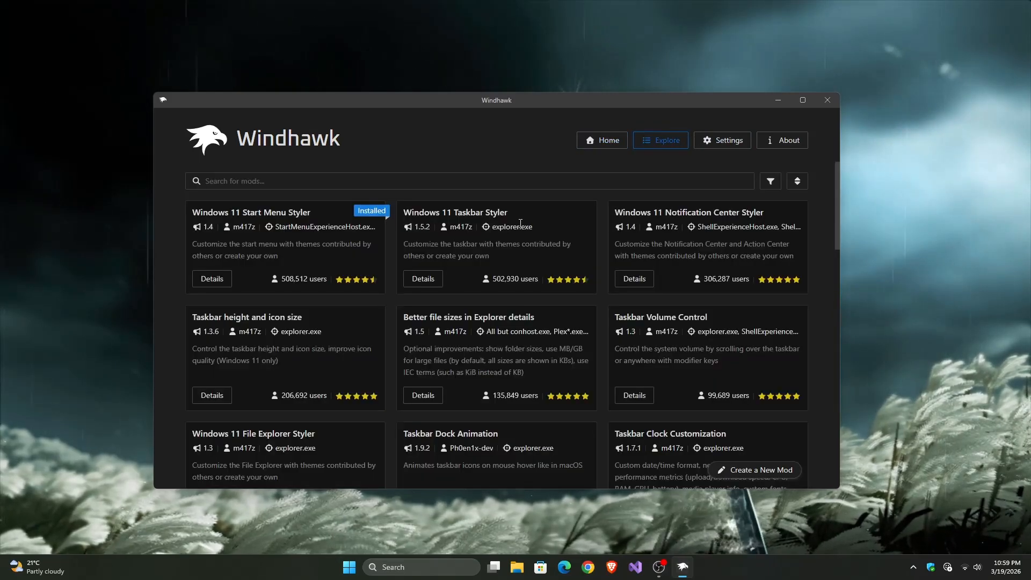
{"action": "left_click", "coordinate": [423, 279]}
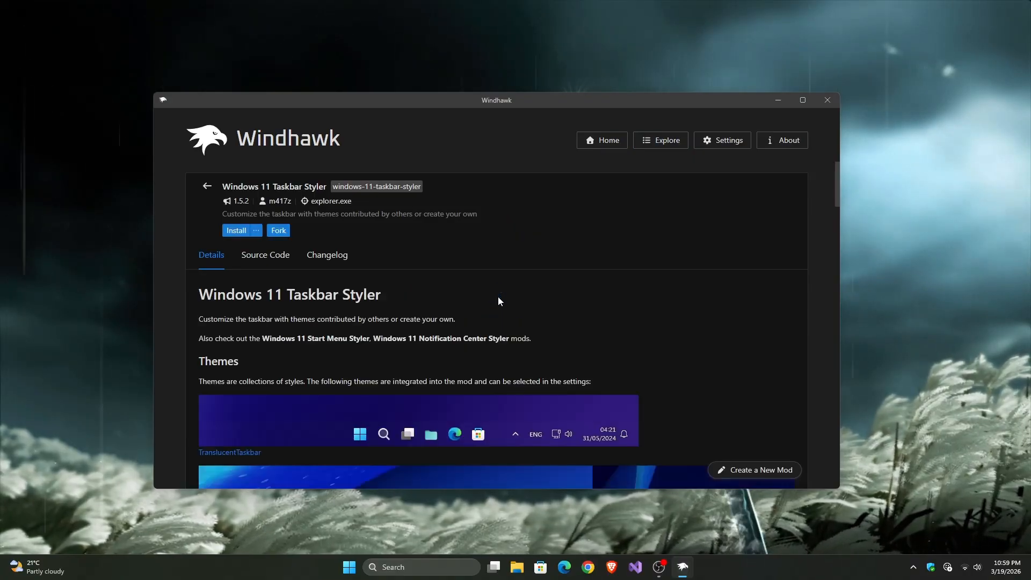
{"action": "left_click", "coordinate": [230, 232]}
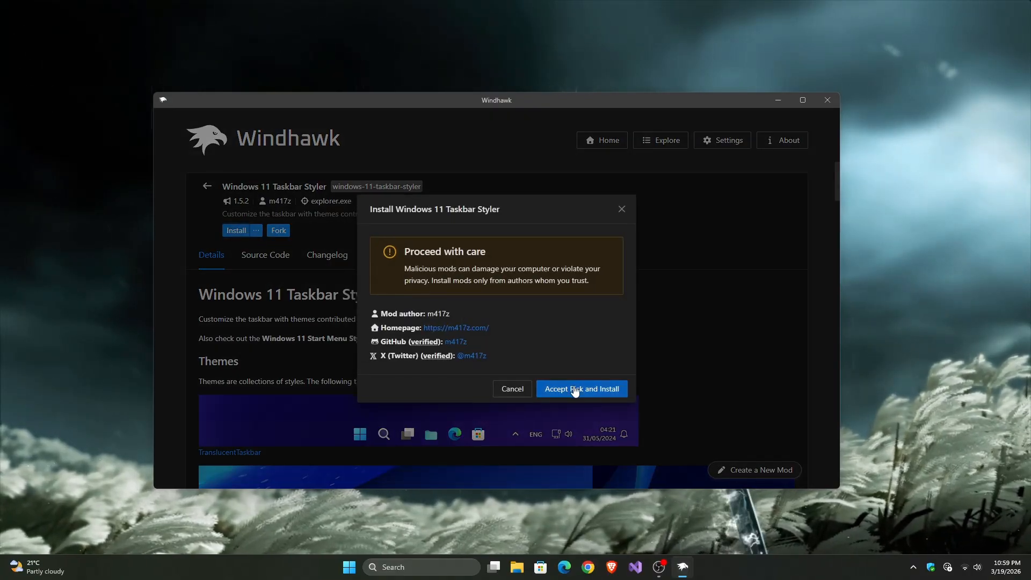
{"action": "left_click", "coordinate": [575, 390]}
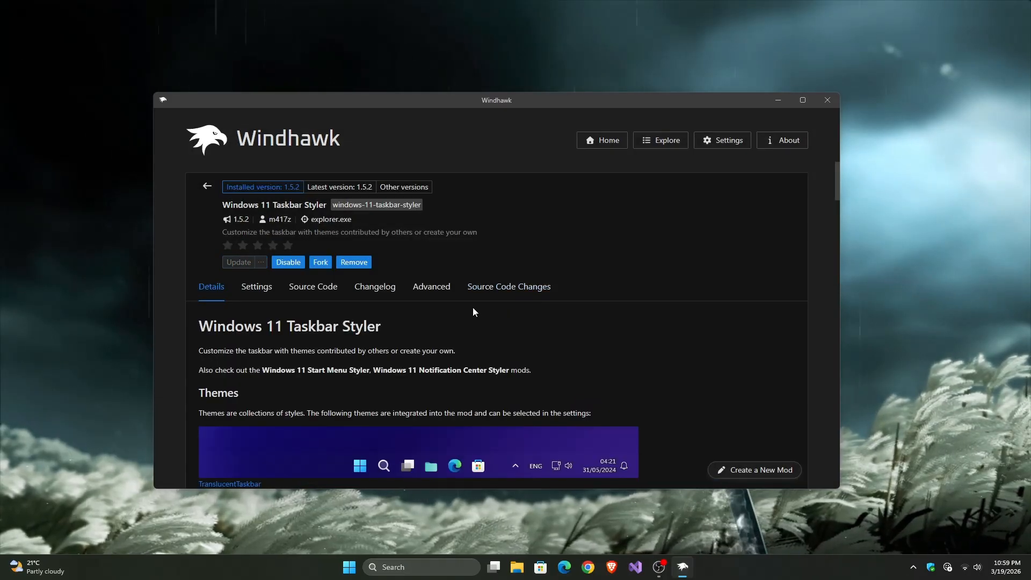
Step: Set the Taskbar Styler theme to Luminosity (Dock) and save the mod's settings
{"action": "left_click", "coordinate": [264, 286]}
{"action": "scroll", "coordinate": [376, 327], "scroll_direction": "down", "scroll_amount": 1}
{"action": "left_click", "coordinate": [376, 332]}
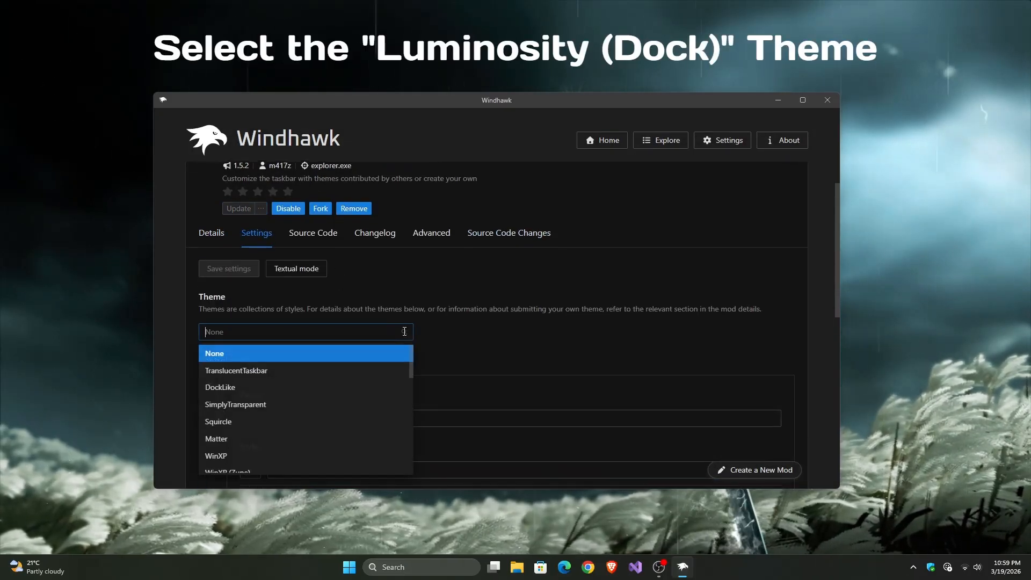
{"action": "scroll", "coordinate": [313, 377], "scroll_direction": "down", "scroll_amount": 1}
{"action": "scroll", "coordinate": [312, 377], "scroll_direction": "down", "scroll_amount": 8}
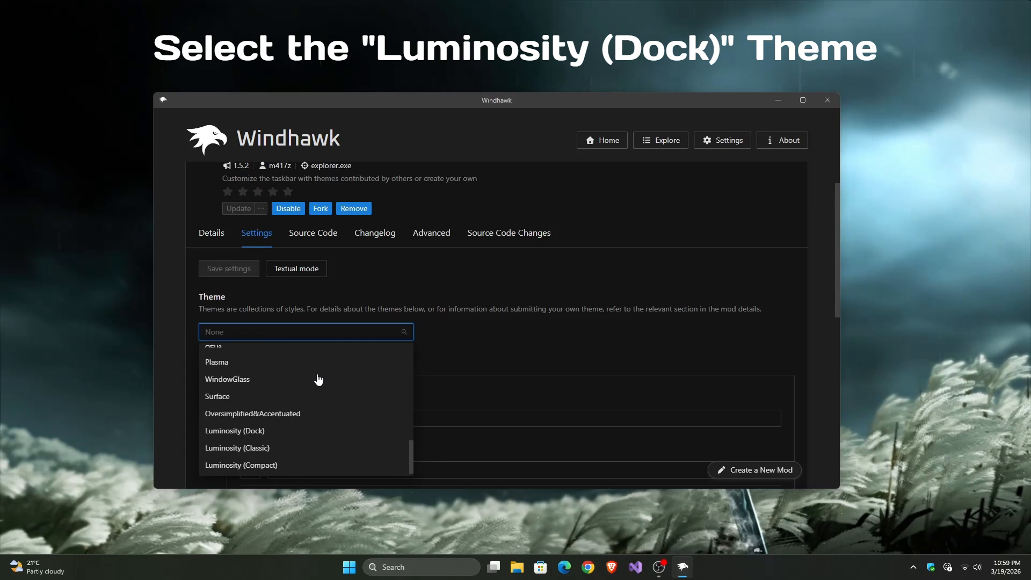
{"action": "left_click", "coordinate": [233, 432]}
{"action": "left_click", "coordinate": [231, 269]}
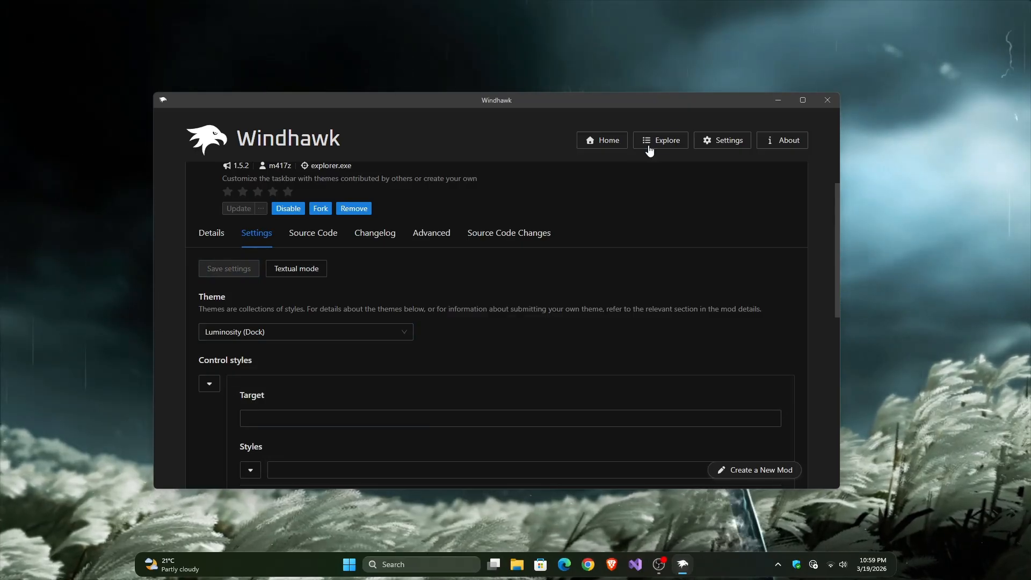
Step: Search the available mods for "File" and install the Windows 11 File Explorer Styler, accepting the risk
{"action": "left_click", "coordinate": [650, 150]}
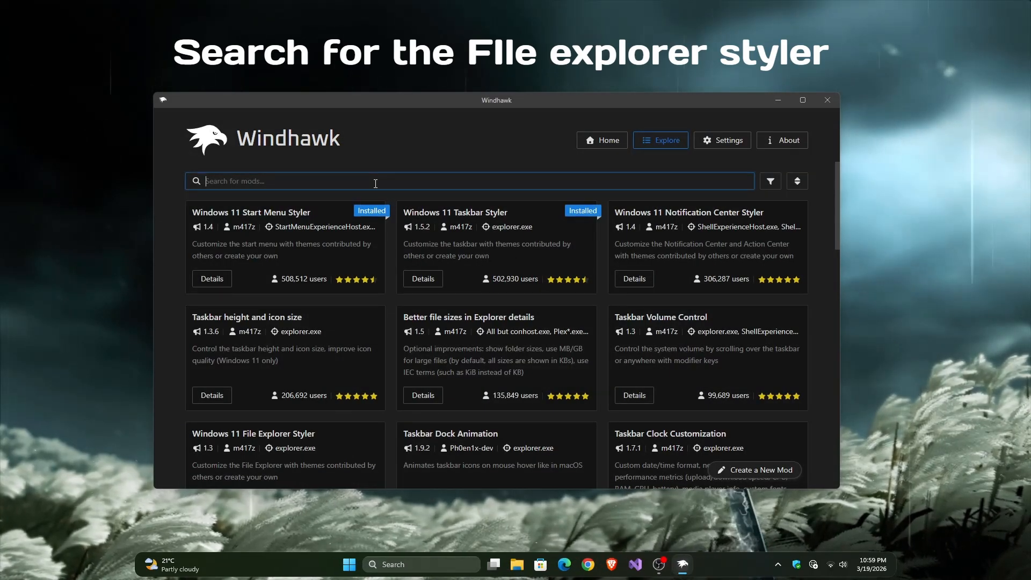
{"action": "type", "text": "File"}
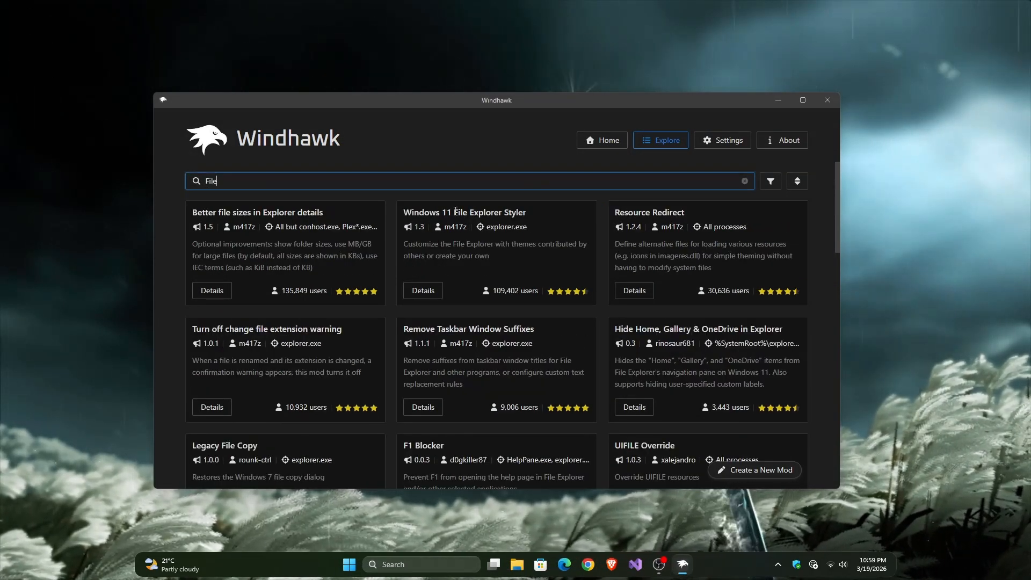
{"action": "left_click", "coordinate": [424, 291]}
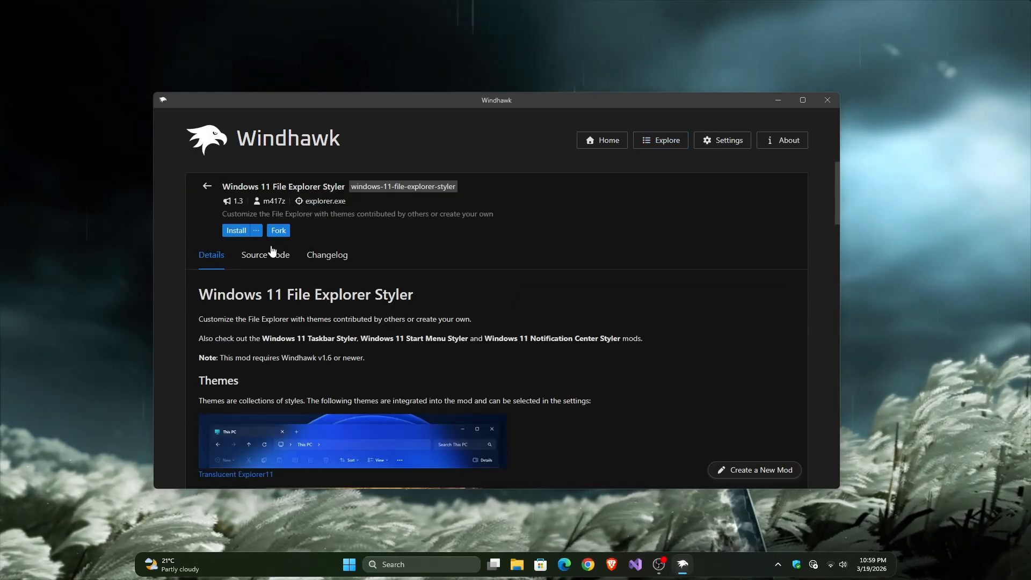
{"action": "left_click", "coordinate": [236, 231]}
{"action": "left_click", "coordinate": [572, 389]}
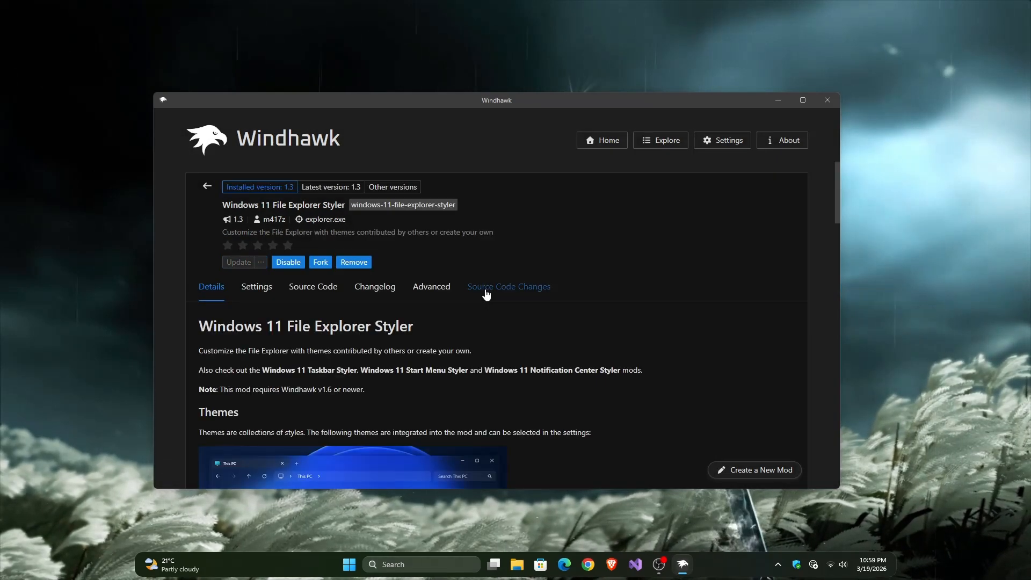
Step: Set the File Explorer Styler theme to Translucent Explorer11 and save the mod's settings
{"action": "left_click", "coordinate": [258, 288]}
{"action": "left_click", "coordinate": [398, 387]}
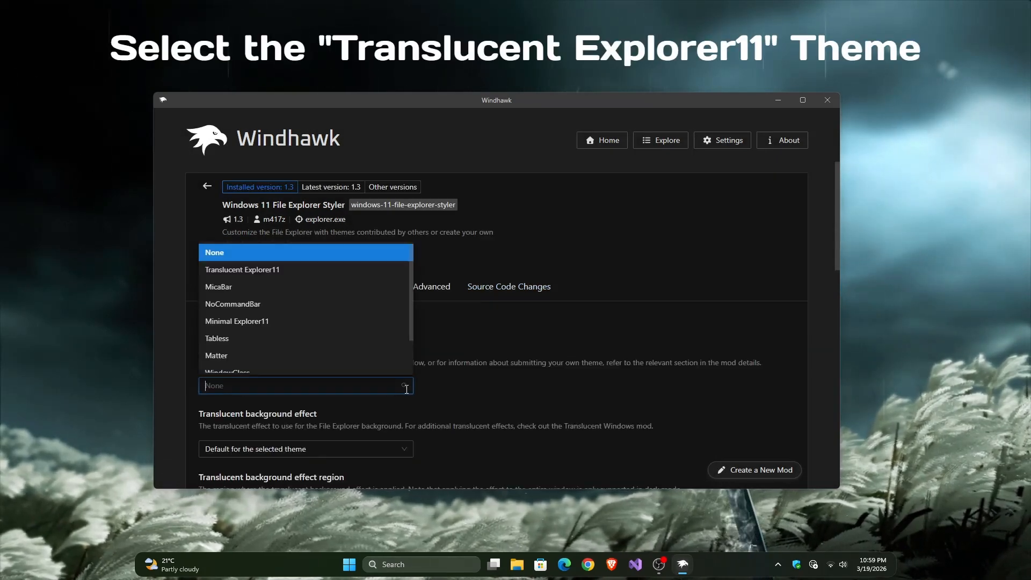
{"action": "left_click", "coordinate": [260, 270]}
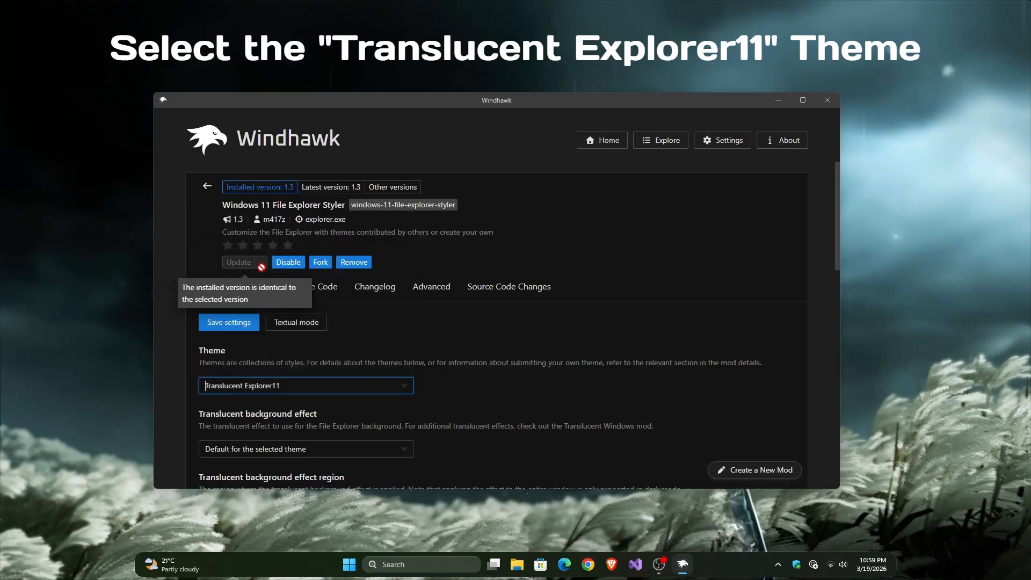
{"action": "left_click", "coordinate": [231, 321]}
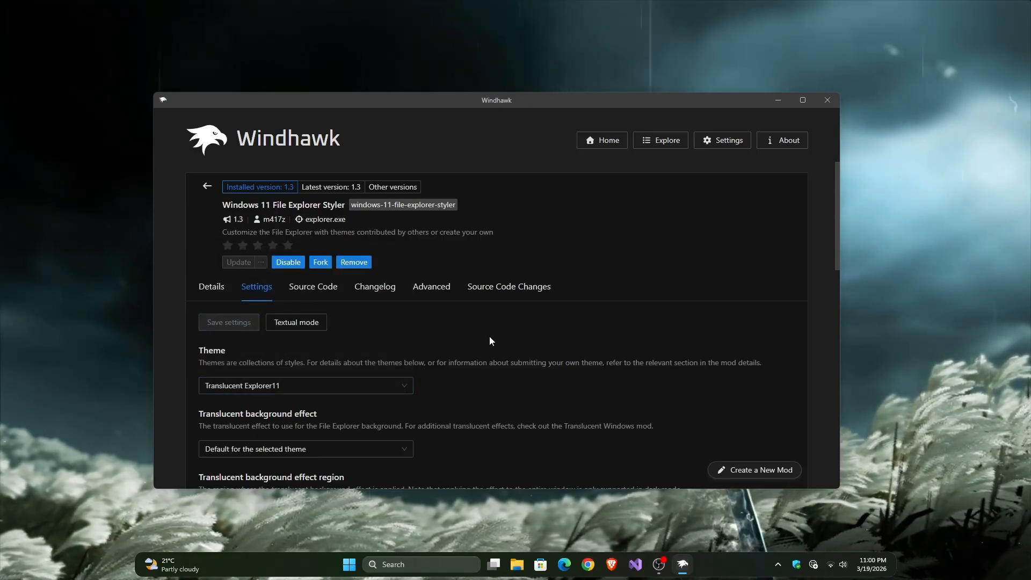
Step: Search the available mods for "Translu", install Translucent Windows accepting the risk, and open the mod's settings
{"action": "left_click", "coordinate": [664, 149]}
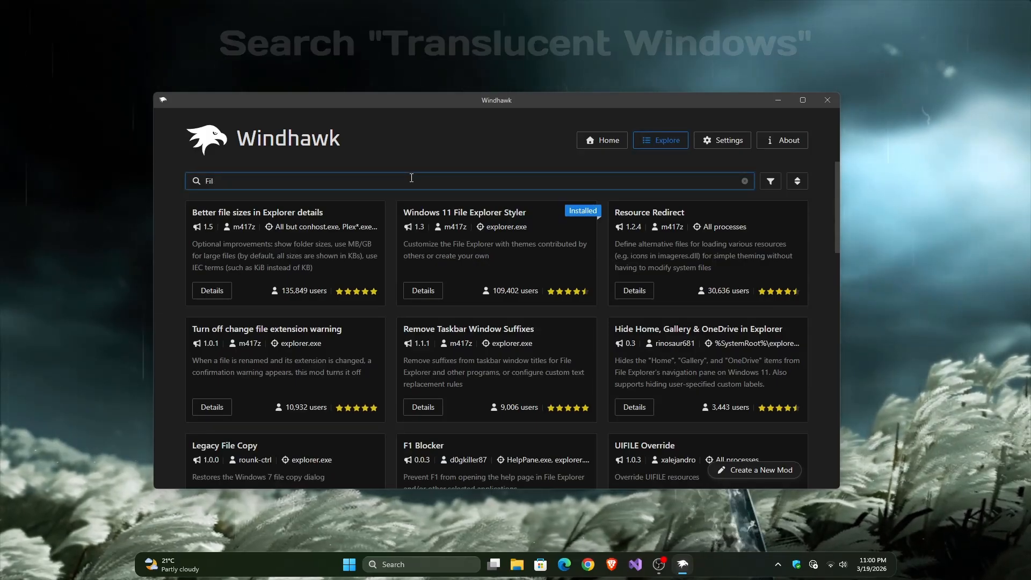
{"action": "key", "text": "BackSpace"}
{"action": "key", "text": "BackSpace"}
{"action": "key", "text": "BackSpace"}
{"action": "key", "text": "BackSpace"}
{"action": "type", "text": "Translu"}
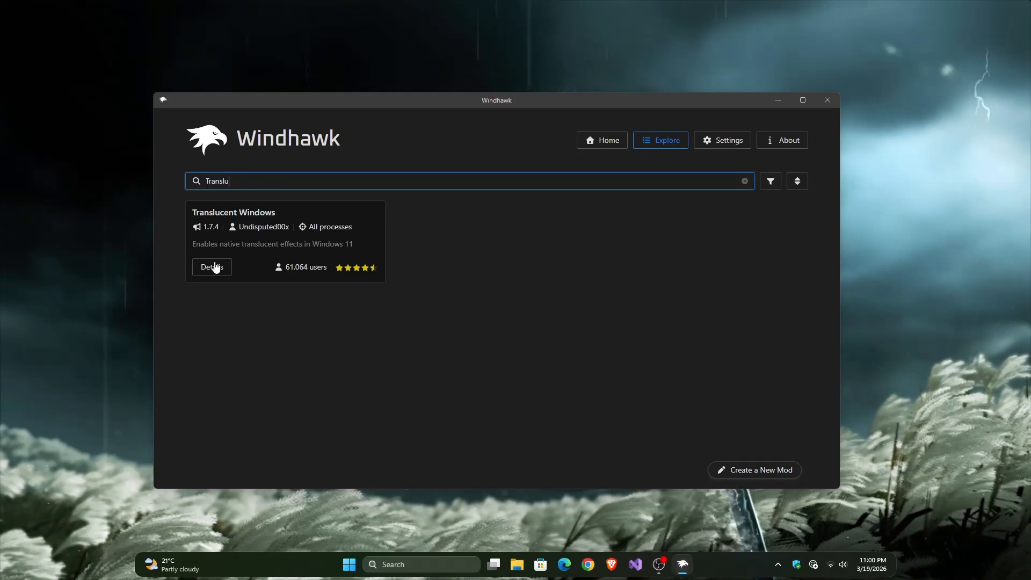
{"action": "left_click", "coordinate": [216, 268]}
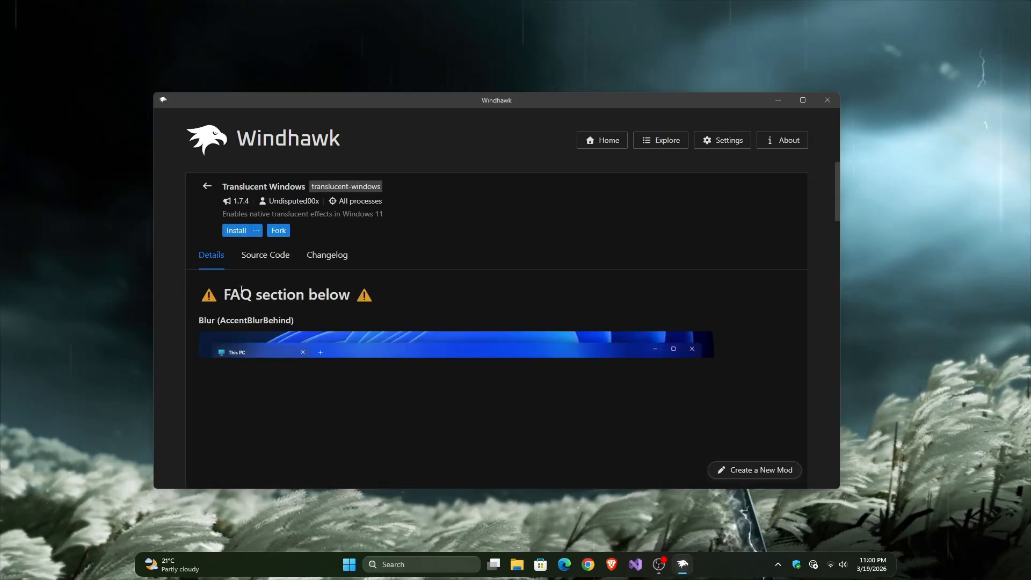
{"action": "left_click", "coordinate": [234, 230]}
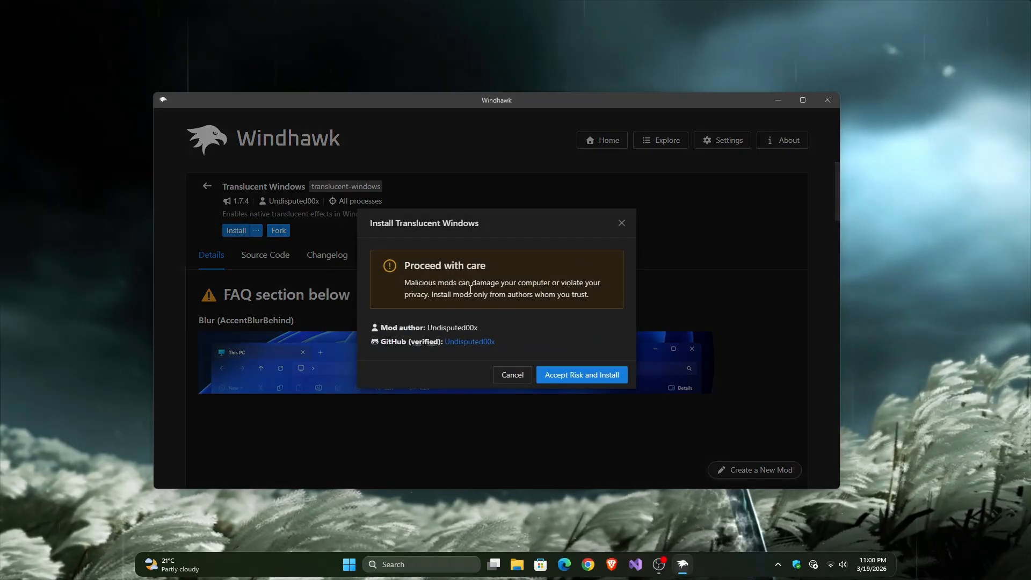
{"action": "left_click", "coordinate": [572, 376]}
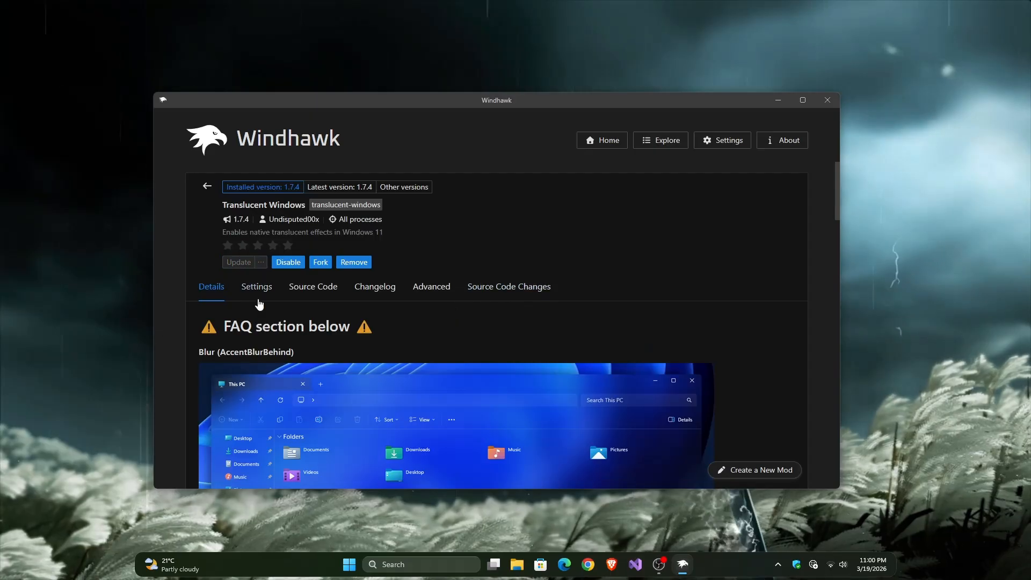
{"action": "left_click", "coordinate": [257, 288]}
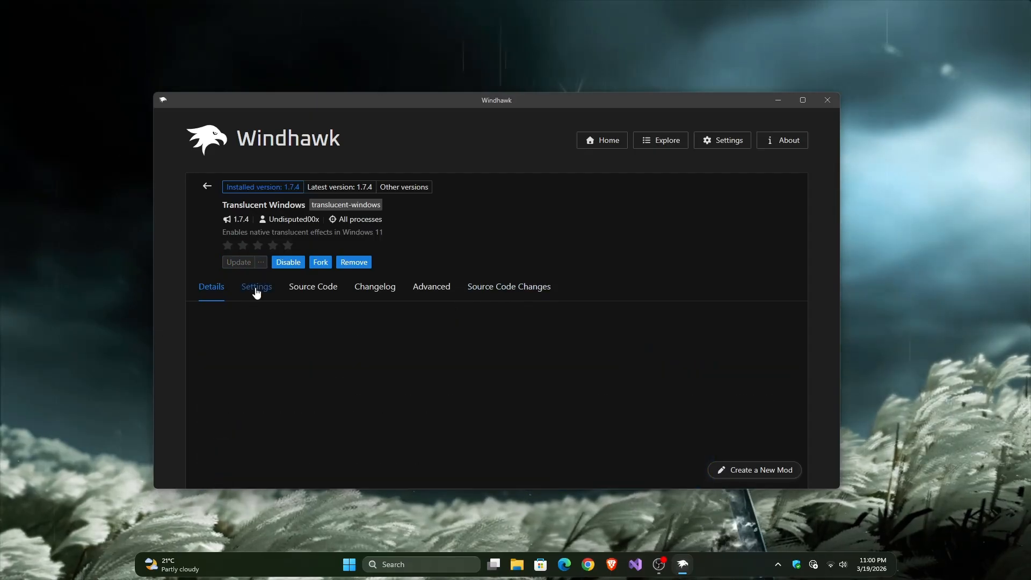
{"action": "scroll", "coordinate": [436, 324], "scroll_direction": "down", "scroll_amount": 4}
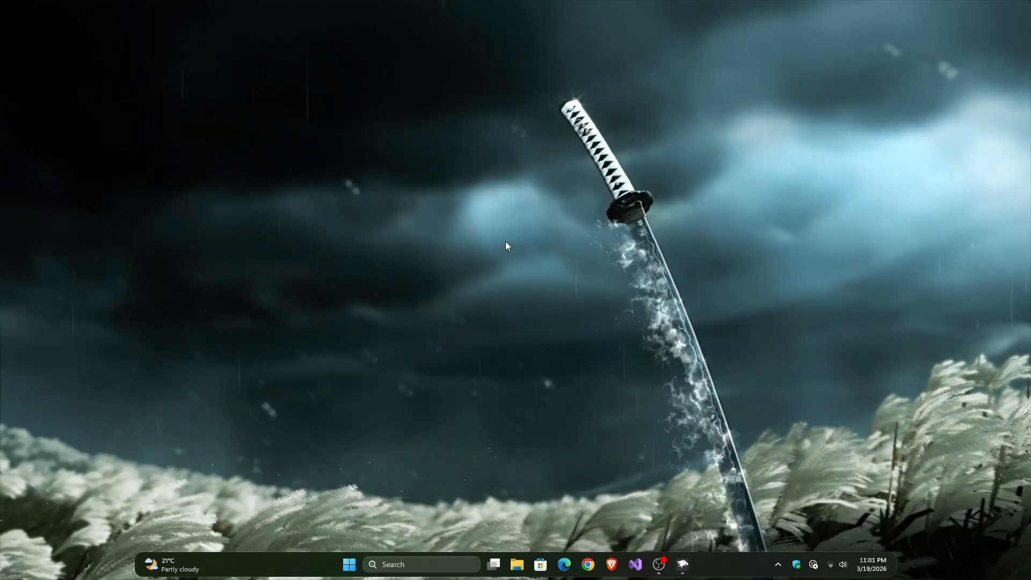
Step: From the desktop's personalization settings, set the Windows accent color to Mint dark and close Settings
{"action": "right_click", "coordinate": [505, 241]}
{"action": "left_click", "coordinate": [543, 398]}
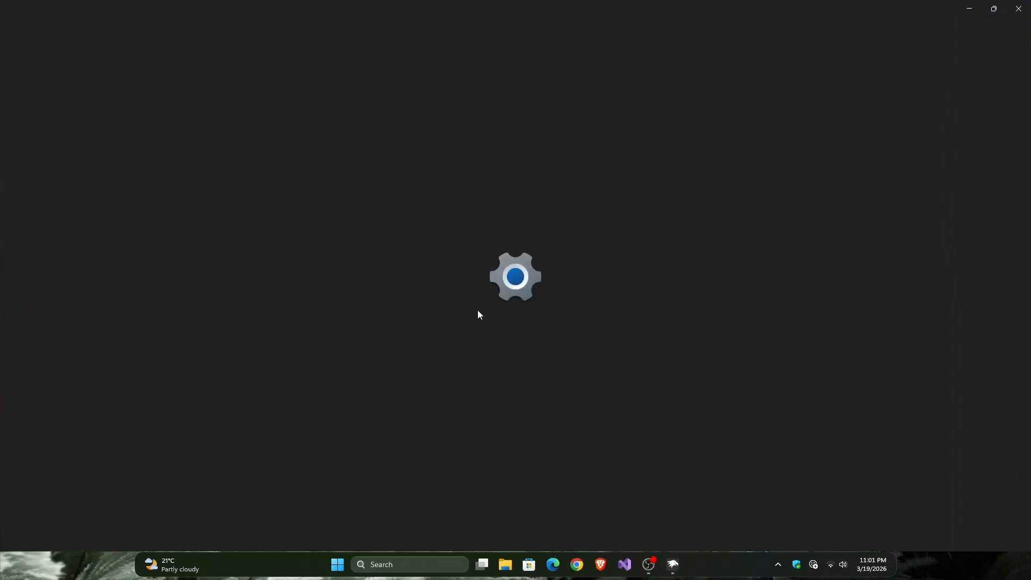
{"action": "left_click", "coordinate": [402, 245]}
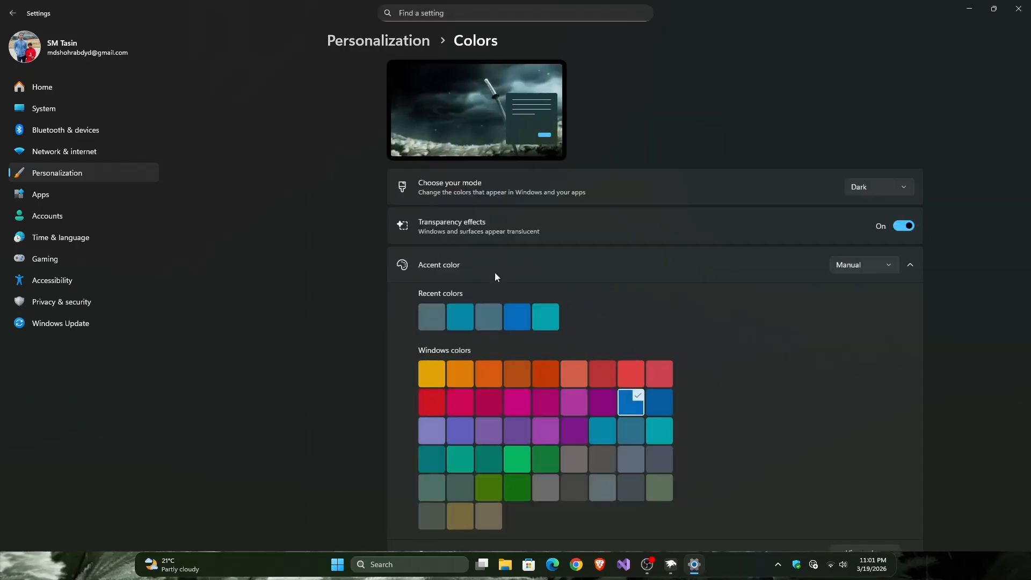
{"action": "scroll", "coordinate": [521, 275], "scroll_direction": "down", "scroll_amount": 1}
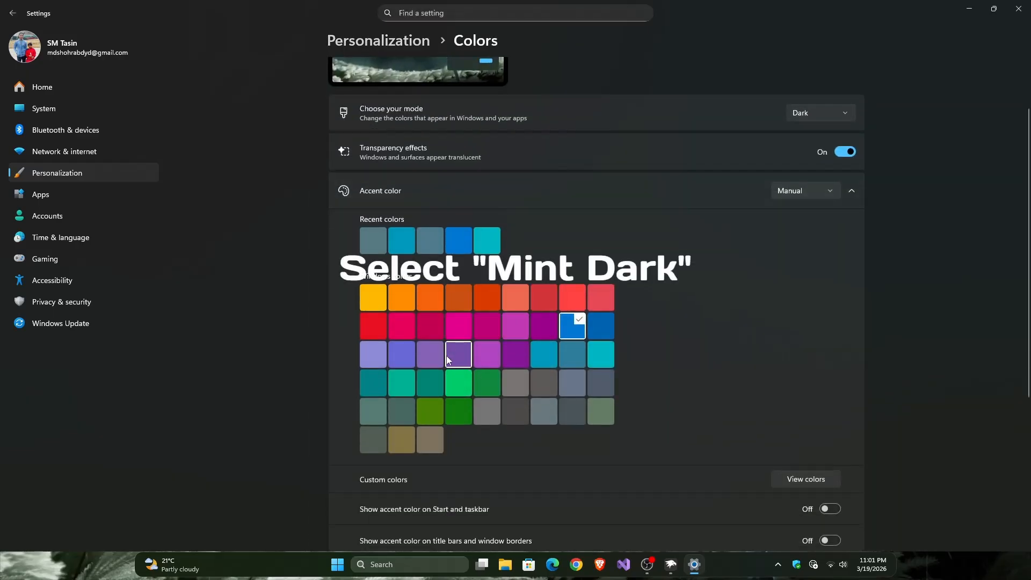
{"action": "left_click", "coordinate": [435, 382]}
{"action": "left_click", "coordinate": [1020, 8]}
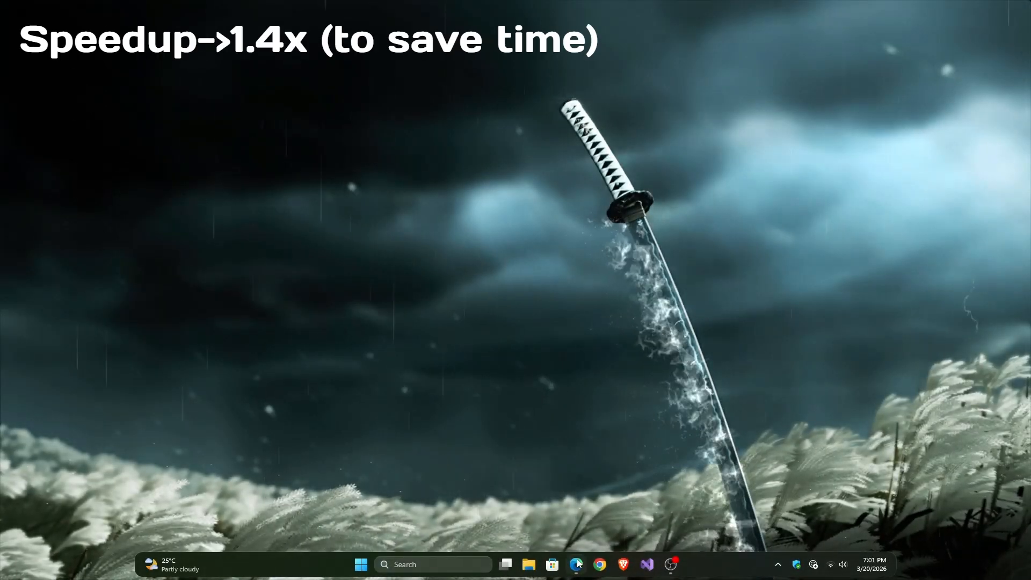
Step: Switch to the Edge browser and download the Rainmeter 4.5.23 installer and the full version of Omnimo 10
{"action": "left_click", "coordinate": [577, 563]}
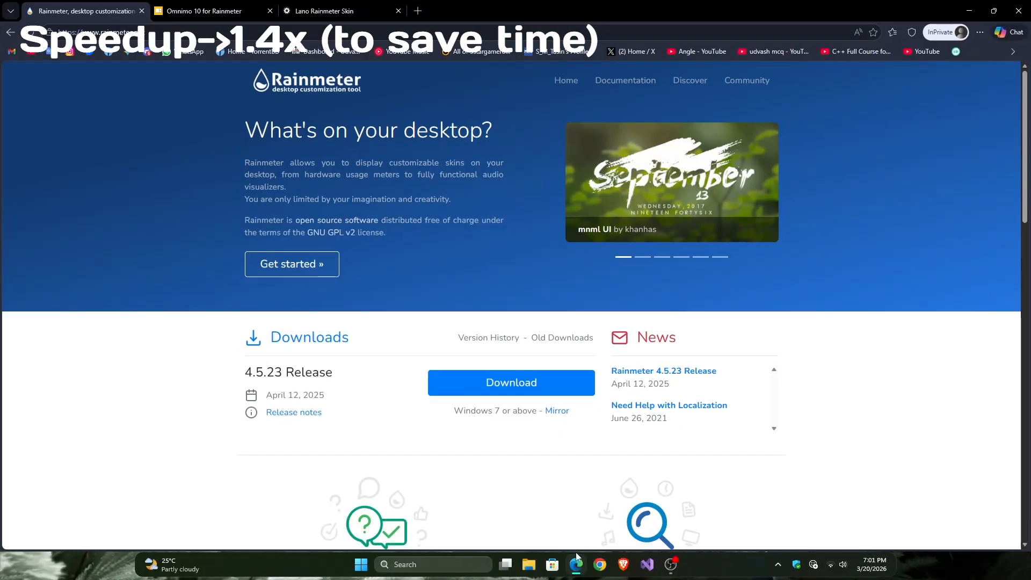
{"action": "left_click", "coordinate": [515, 383]}
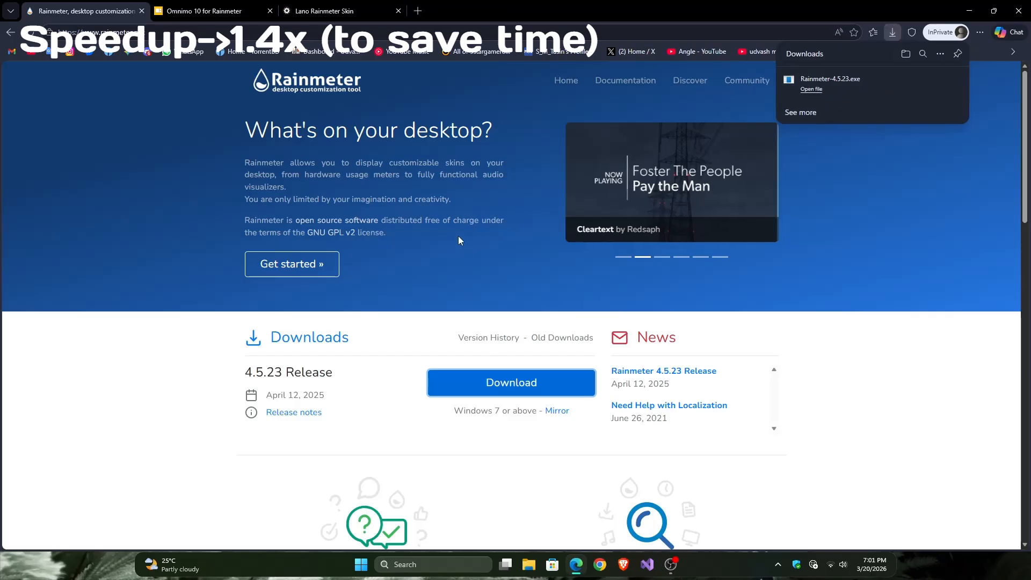
{"action": "left_click", "coordinate": [205, 11]}
{"action": "left_click", "coordinate": [513, 334]}
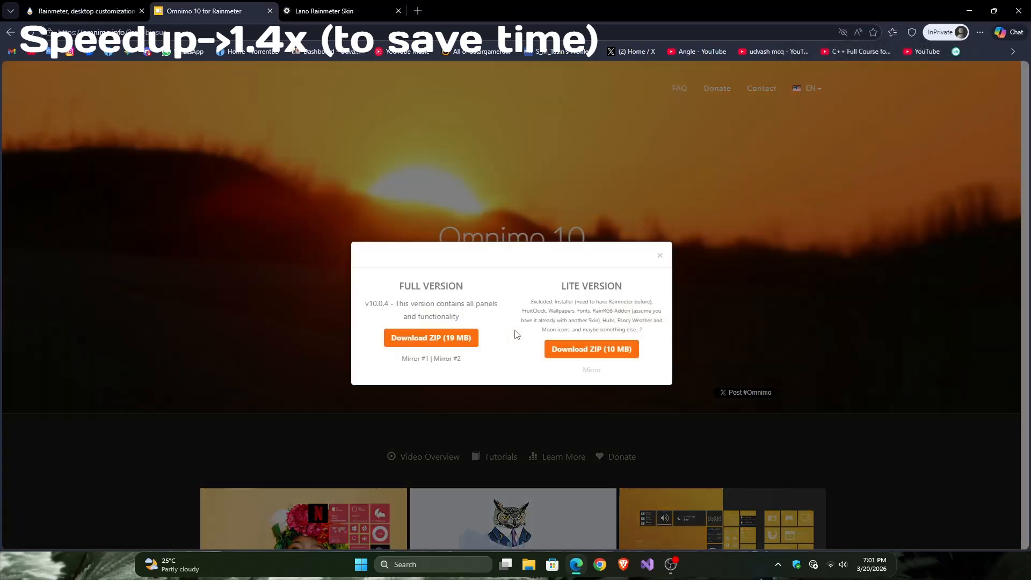
{"action": "left_click", "coordinate": [448, 337]}
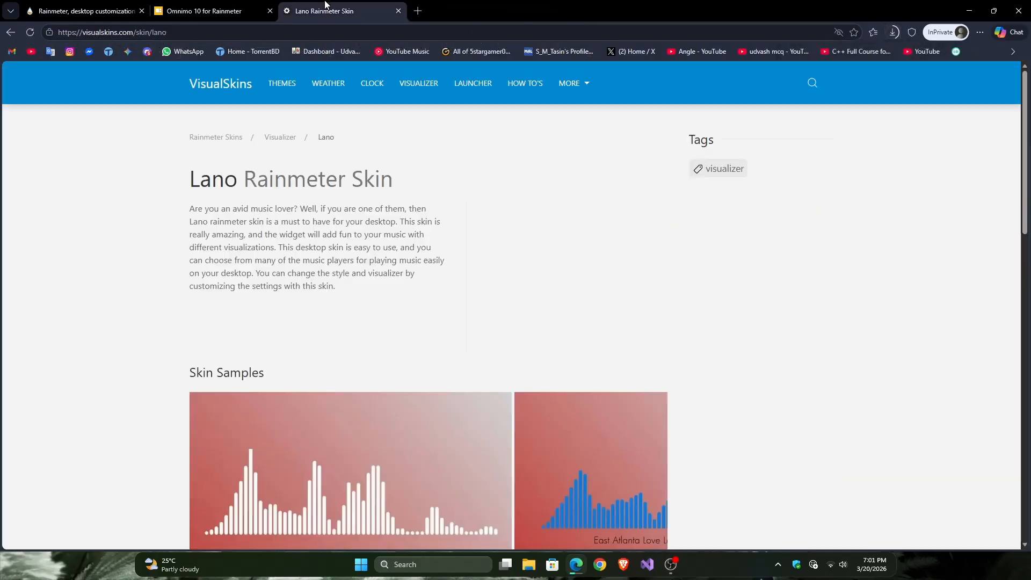
Step: Download lano.zip from the Lano Rainmeter Skin page and open the Downloads folder
{"action": "scroll", "coordinate": [474, 222], "scroll_direction": "down", "scroll_amount": 10}
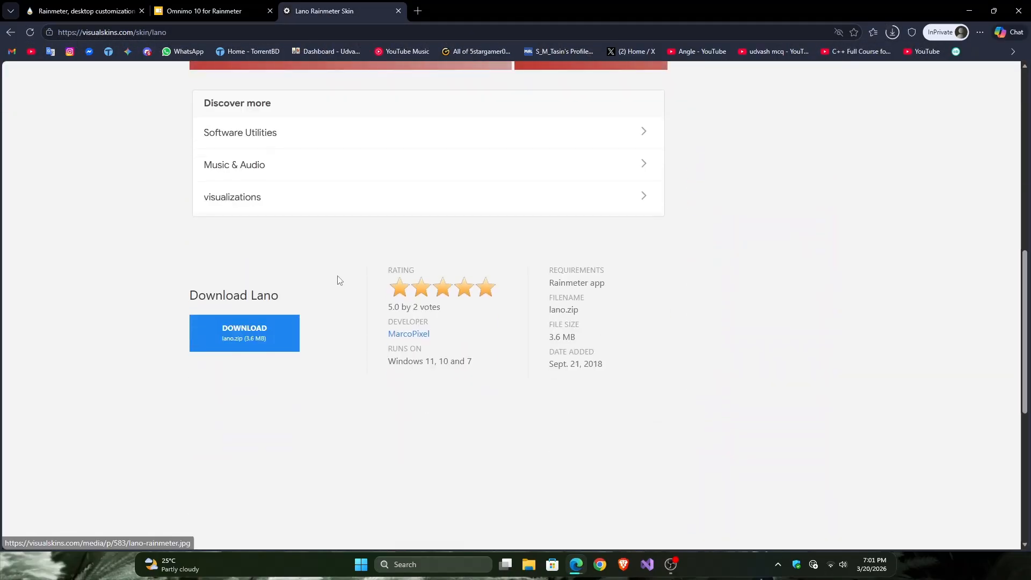
{"action": "left_click", "coordinate": [260, 335]}
{"action": "left_click", "coordinate": [824, 119]}
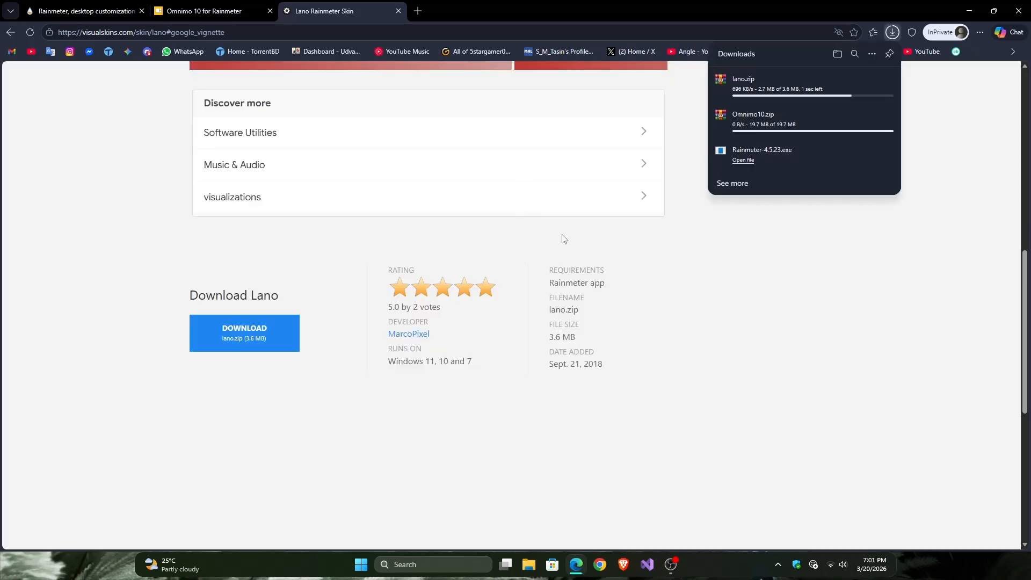
{"action": "left_click", "coordinate": [836, 53]}
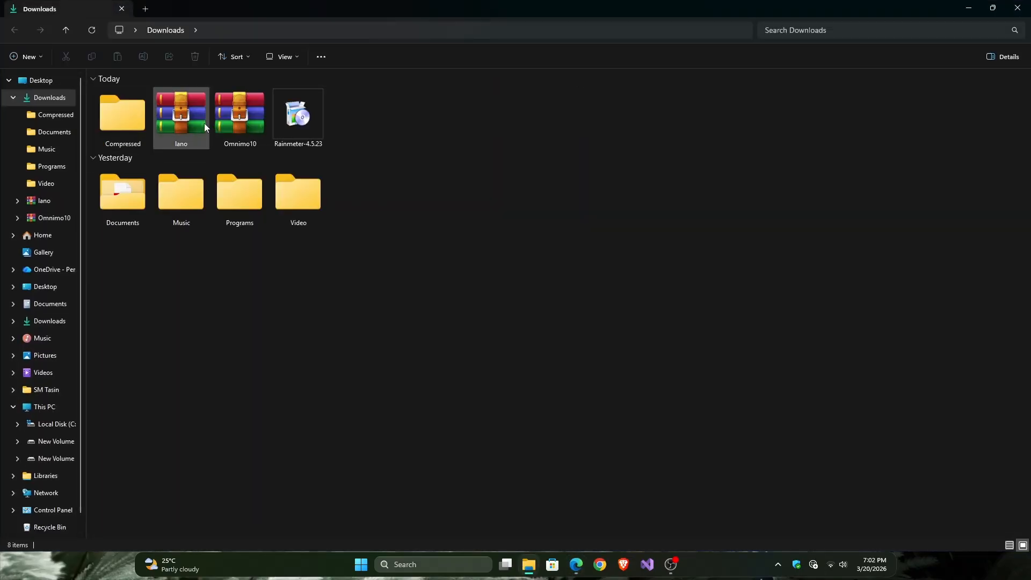
{"action": "double_click", "coordinate": [304, 122]}
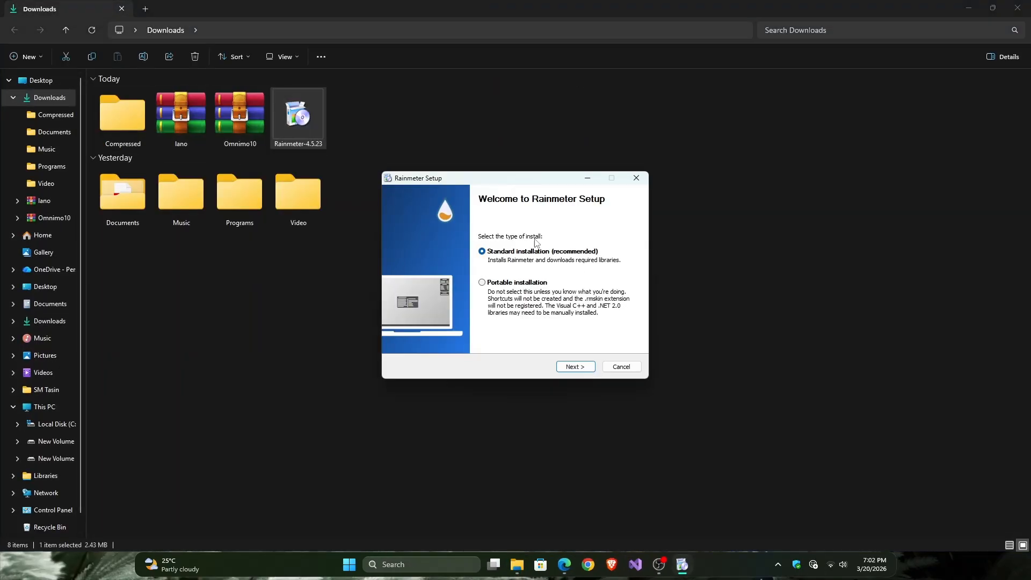
{"action": "left_click", "coordinate": [571, 367]}
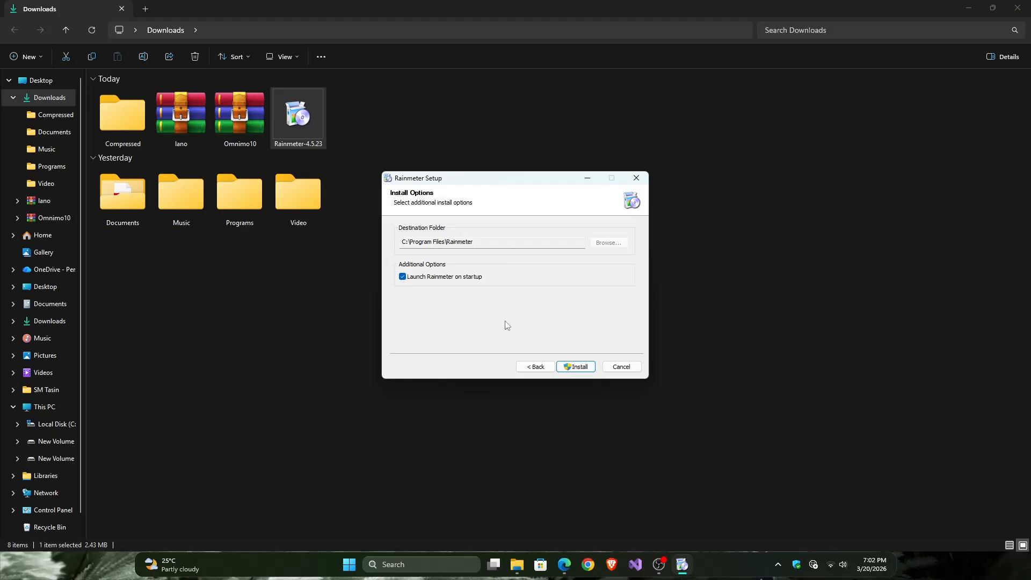
{"action": "left_click", "coordinate": [623, 369]}
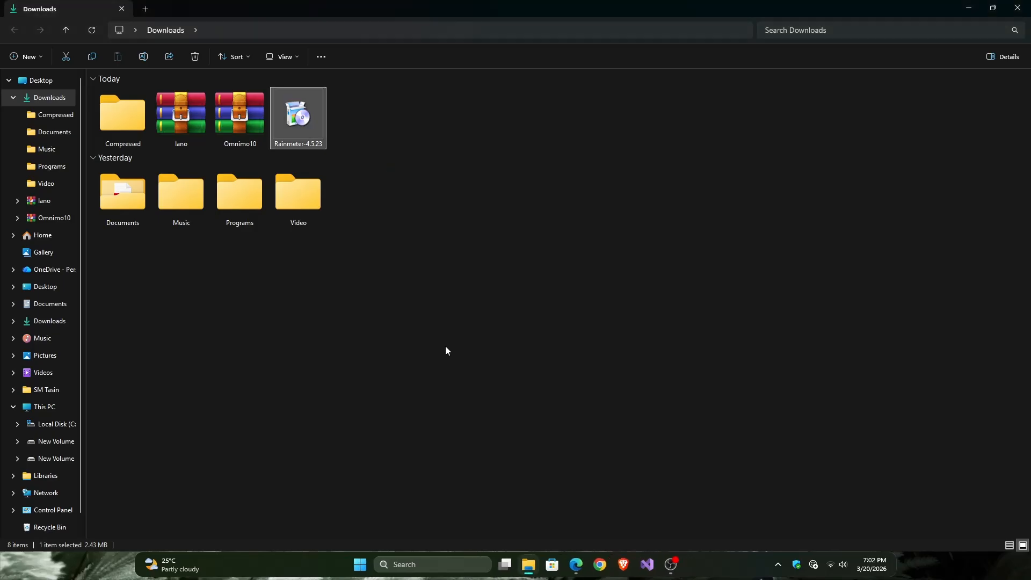
Step: Extract the Omnimo10 archive into its own folder and open the extracted folder
{"action": "left_click", "coordinate": [232, 122]}
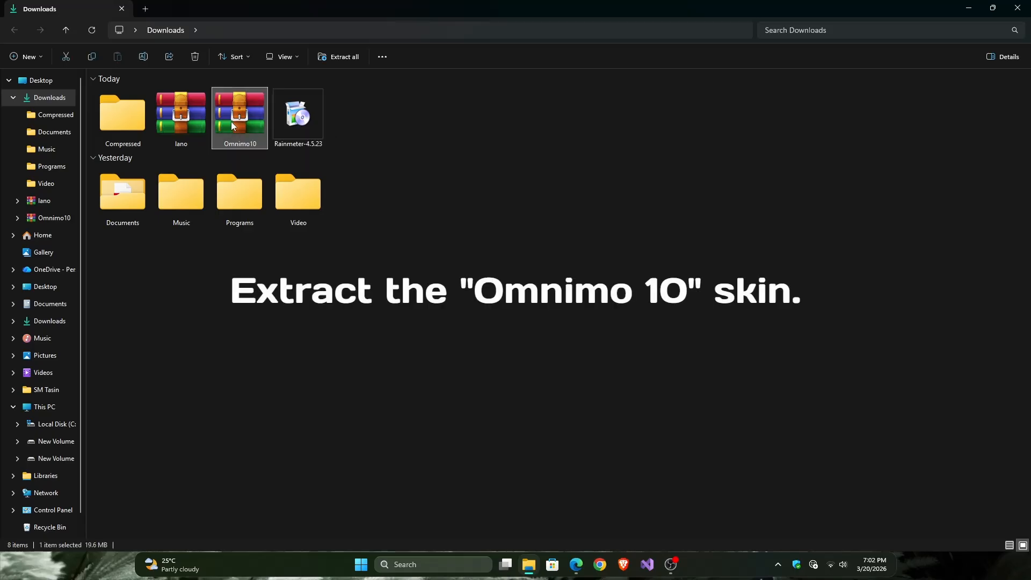
{"action": "right_click", "coordinate": [231, 122]}
{"action": "left_click", "coordinate": [256, 321]}
{"action": "left_click", "coordinate": [290, 196]}
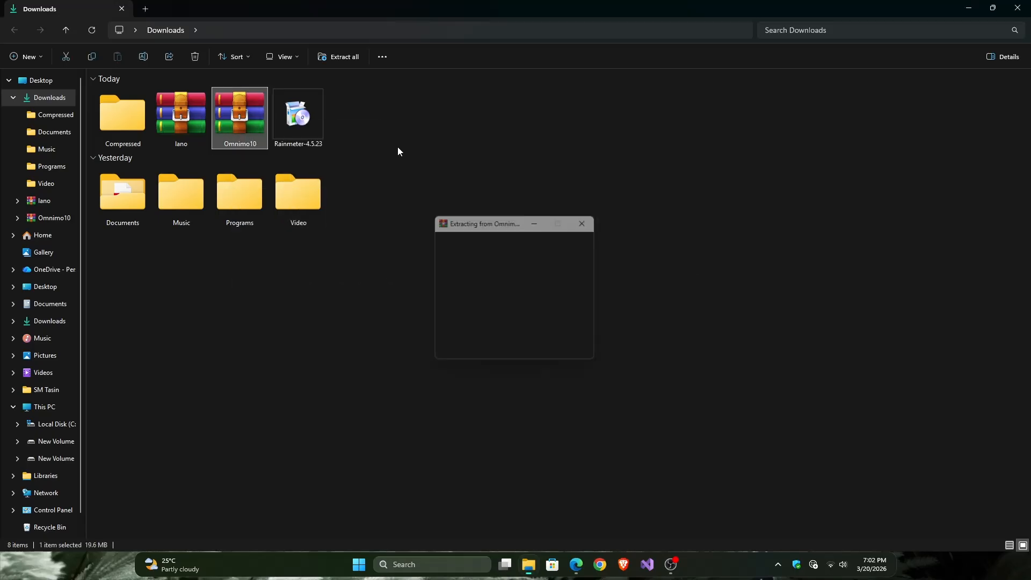
{"action": "left_click", "coordinate": [201, 132]}
{"action": "double_click", "coordinate": [200, 129]}
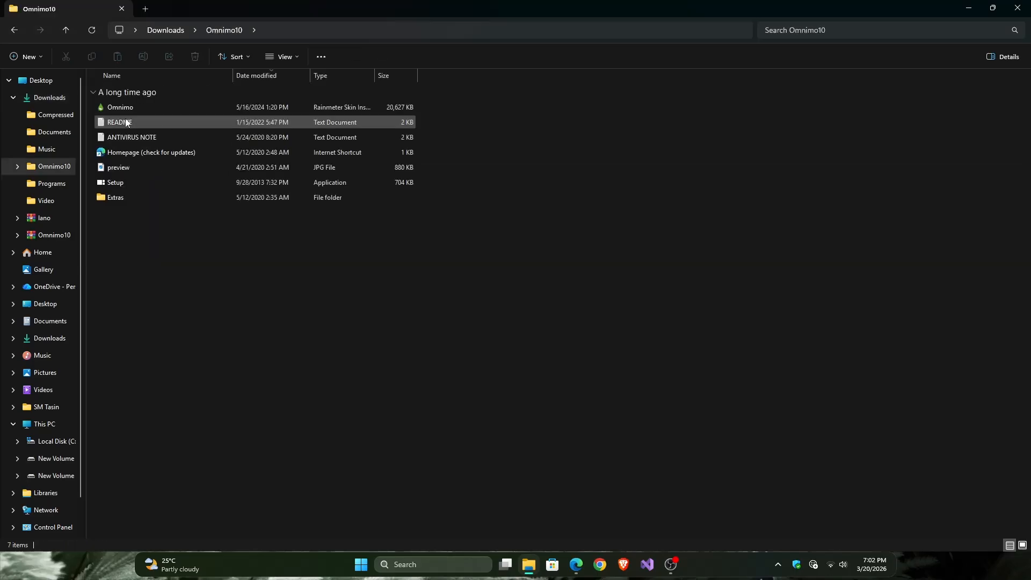
Step: Install the Omnimo skin package with its included layout applied and minimize File Explorer
{"action": "double_click", "coordinate": [140, 106]}
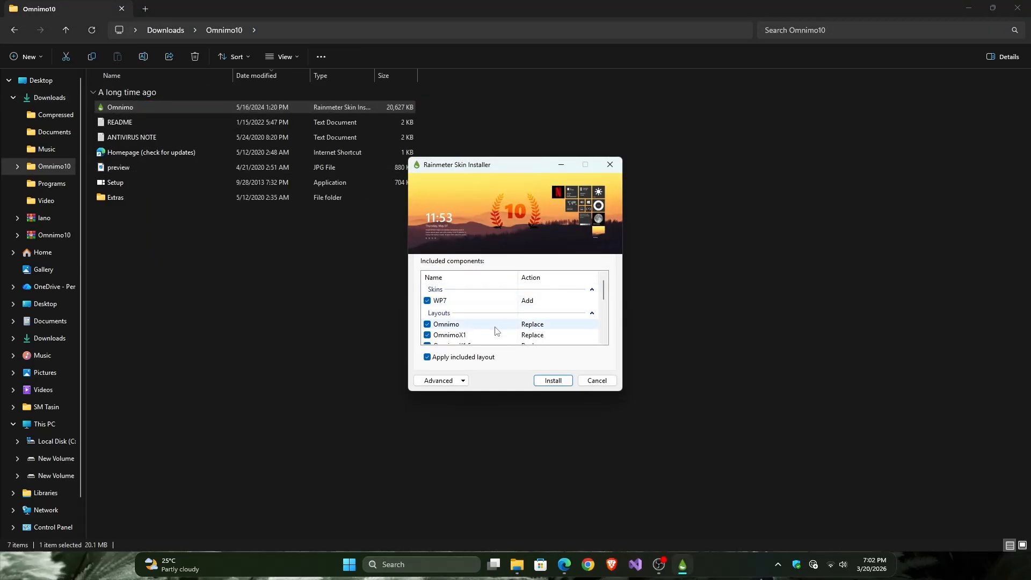
{"action": "left_click", "coordinate": [553, 380]}
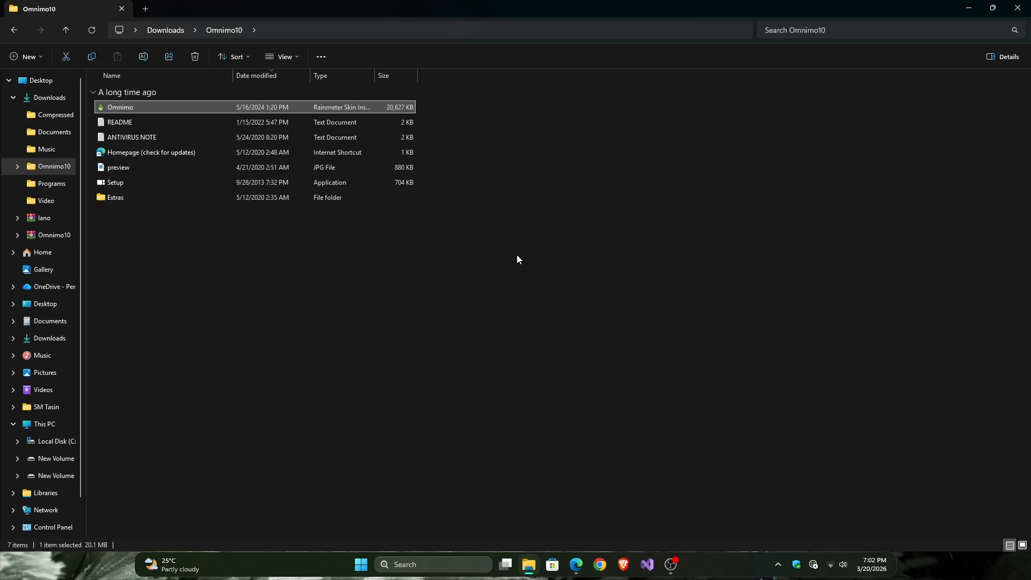
{"action": "left_click", "coordinate": [969, 6]}
{"action": "left_click", "coordinate": [971, 6]}
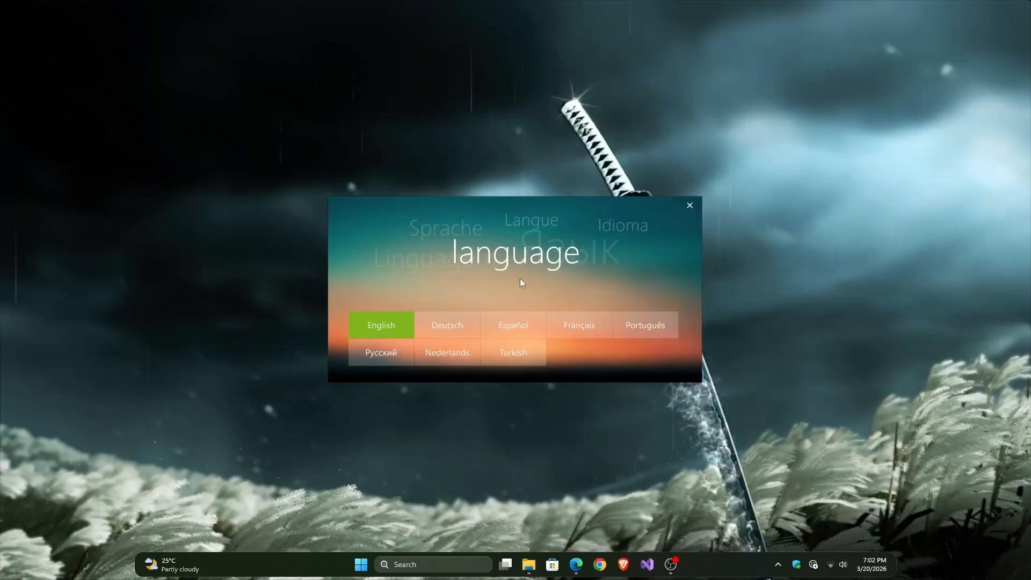
Step: Complete the Omnimo first-run setup in English with the metric system on and close its thank-you window
{"action": "left_click", "coordinate": [382, 327]}
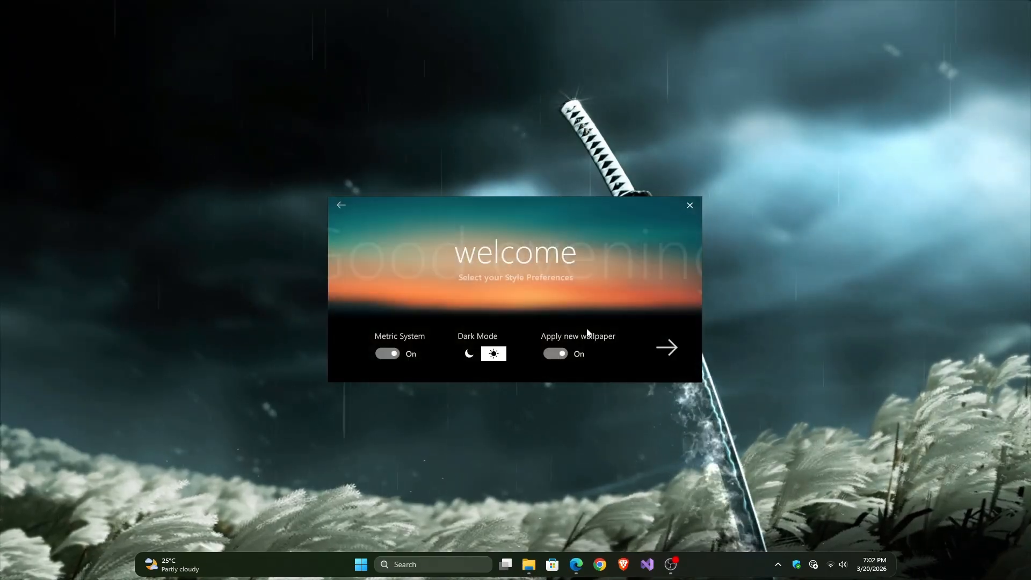
{"action": "left_click", "coordinate": [668, 349]}
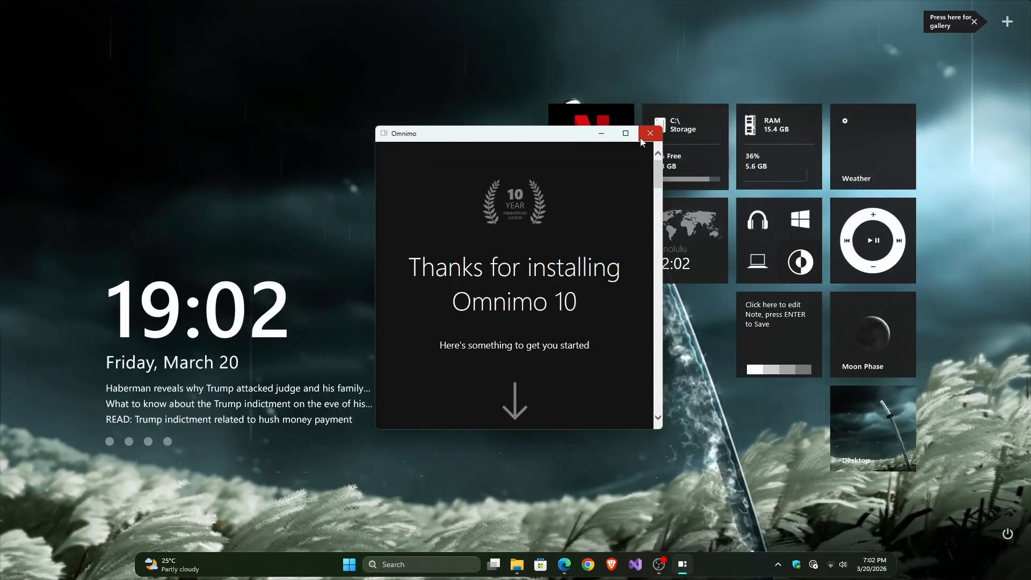
{"action": "left_click", "coordinate": [651, 134]}
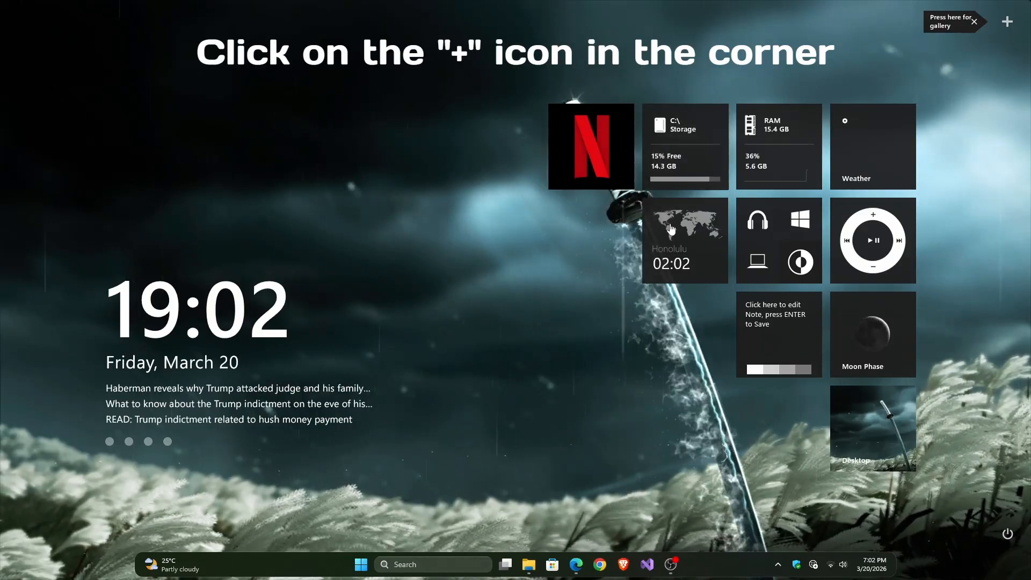
Step: Turn on Blur and set Panel Opacity to minimum in Omnimo's Colors and Interface settings, and move the Omnimo window clear of the tiles
{"action": "left_click", "coordinate": [1013, 24]}
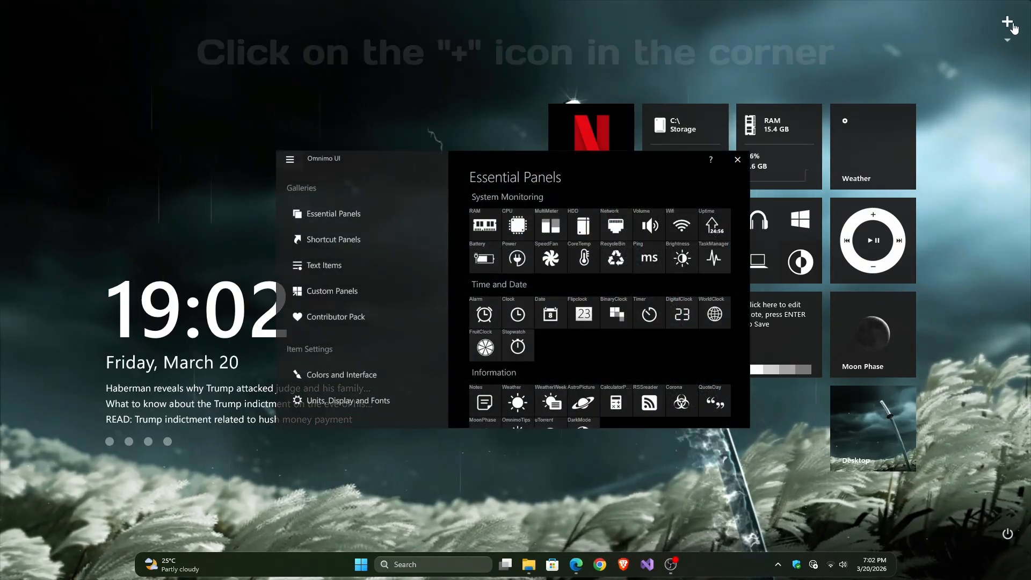
{"action": "left_click", "coordinate": [352, 375]}
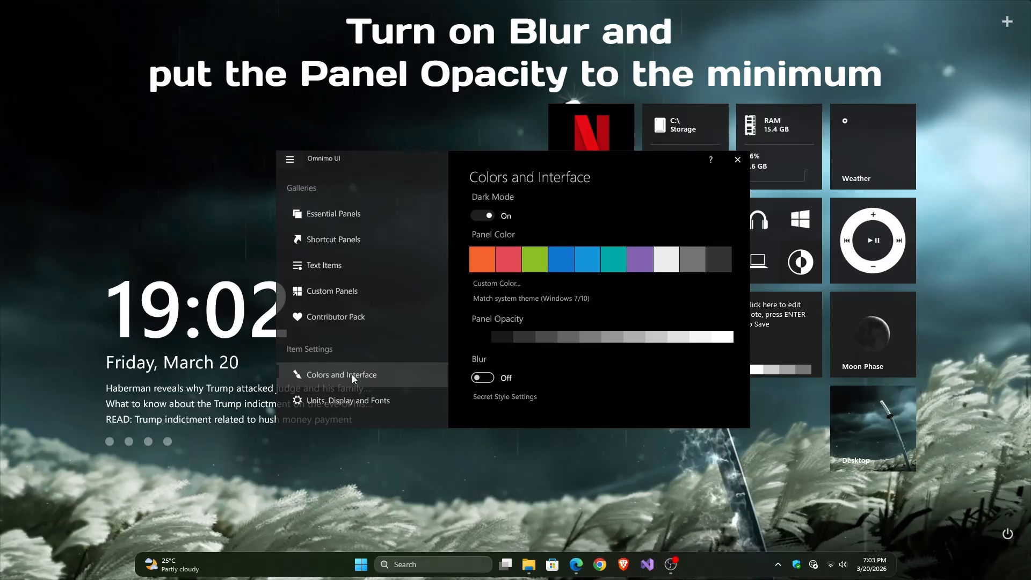
{"action": "left_click", "coordinate": [483, 378]}
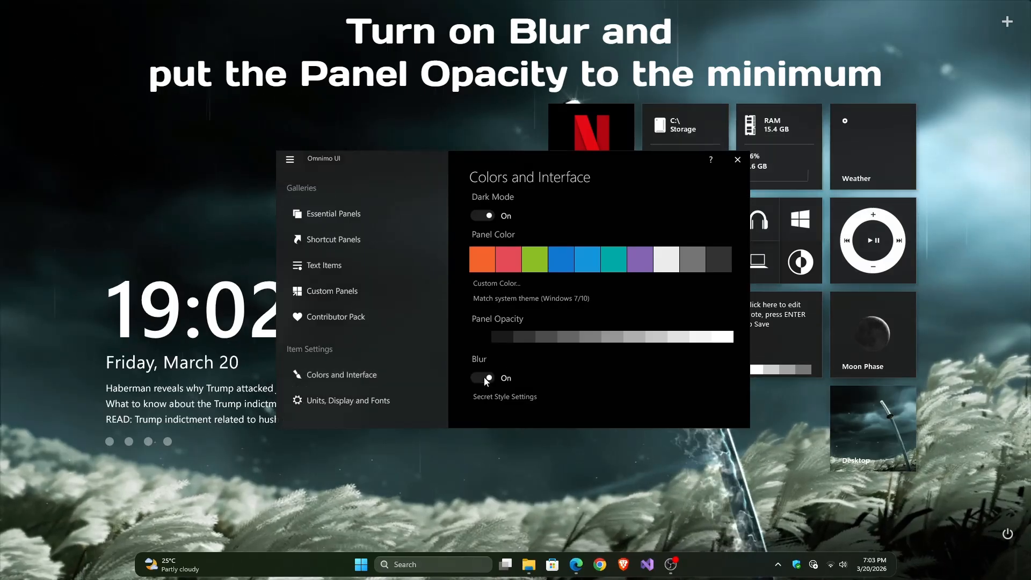
{"action": "left_click", "coordinate": [482, 338]}
{"action": "left_click_drag", "start_coordinate": [714, 165], "coordinate": [472, 209]}
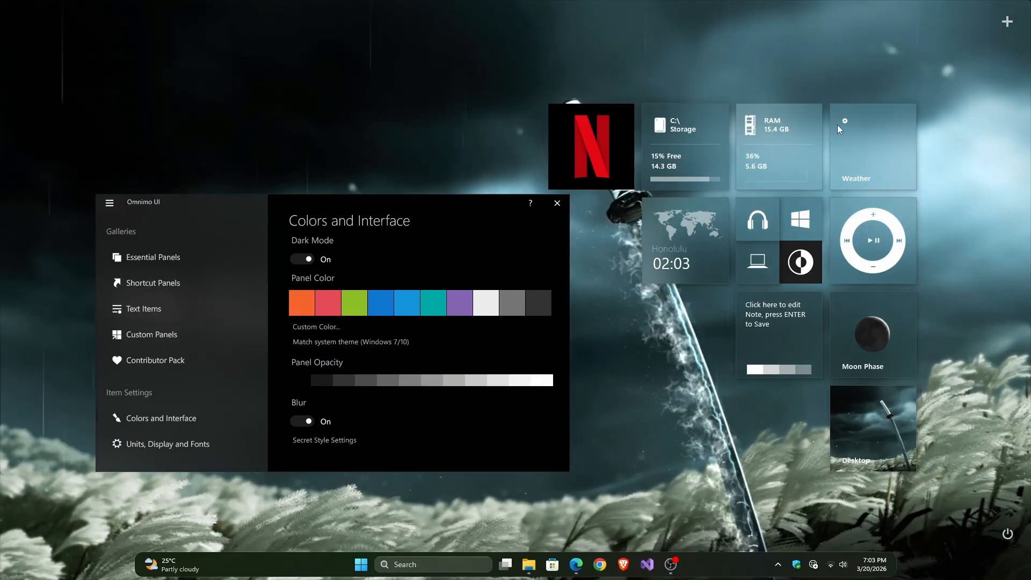
Step: Shift the Weather, RAM, C:\ Storage and Netflix tiles right in an aligned row, and place the media control tile below Weather
{"action": "left_click_drag", "start_coordinate": [884, 138], "coordinate": [972, 137]}
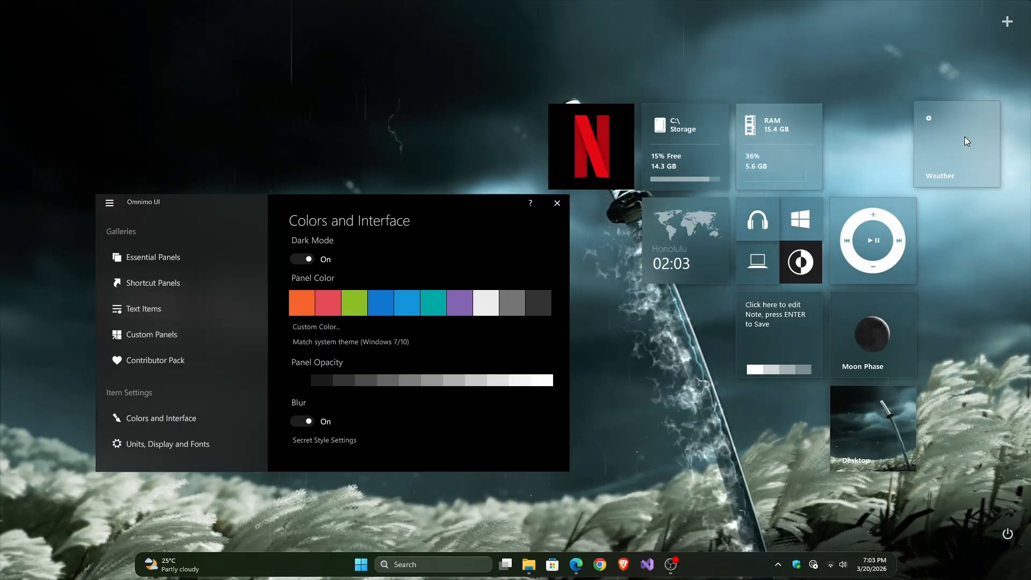
{"action": "left_click_drag", "start_coordinate": [798, 133], "coordinate": [878, 123]}
{"action": "left_click_drag", "start_coordinate": [956, 131], "coordinate": [956, 123]}
{"action": "left_click_drag", "start_coordinate": [714, 129], "coordinate": [797, 118]}
{"action": "left_click_drag", "start_coordinate": [618, 137], "coordinate": [700, 123]}
{"action": "left_click_drag", "start_coordinate": [905, 204], "coordinate": [989, 198]}
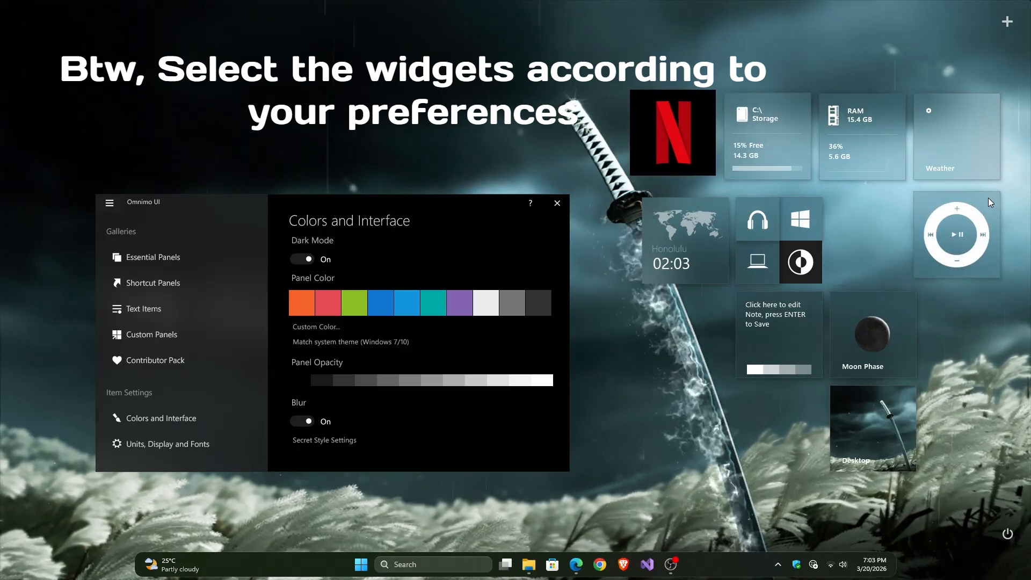
Step: Close the small contrast and laptop tiles in the block of four shortcut tiles
{"action": "right_click", "coordinate": [813, 261]}
{"action": "left_click", "coordinate": [832, 302]}
{"action": "right_click", "coordinate": [763, 254]}
{"action": "left_click", "coordinate": [791, 294]}
Step: Switch the Start and headphones tiles to their alternative large versions, placing the Start tile between the RAM and media control tiles
{"action": "right_click", "coordinate": [797, 227]}
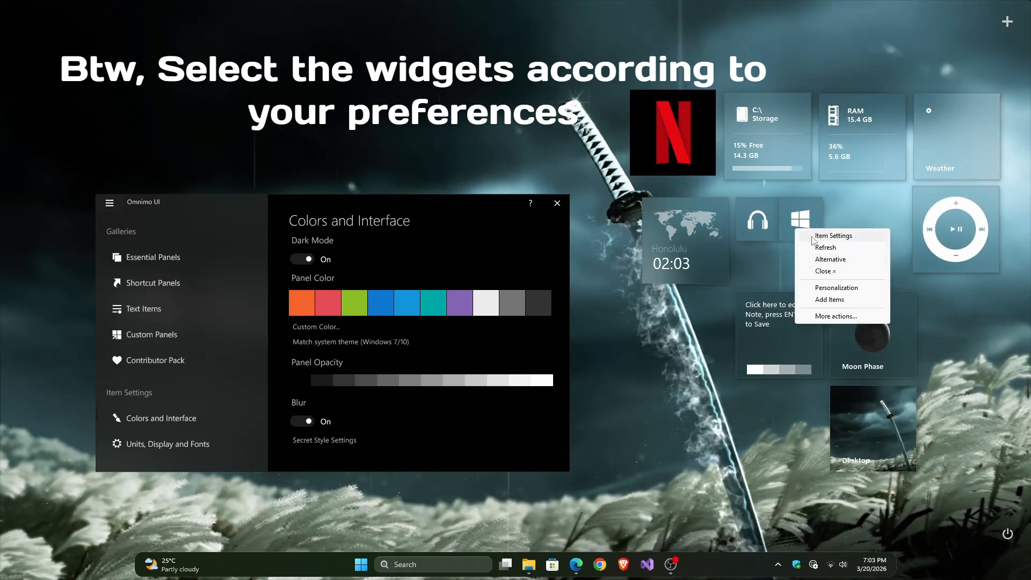
{"action": "left_click", "coordinate": [830, 259]}
{"action": "left_click_drag", "start_coordinate": [830, 255], "coordinate": [870, 240]}
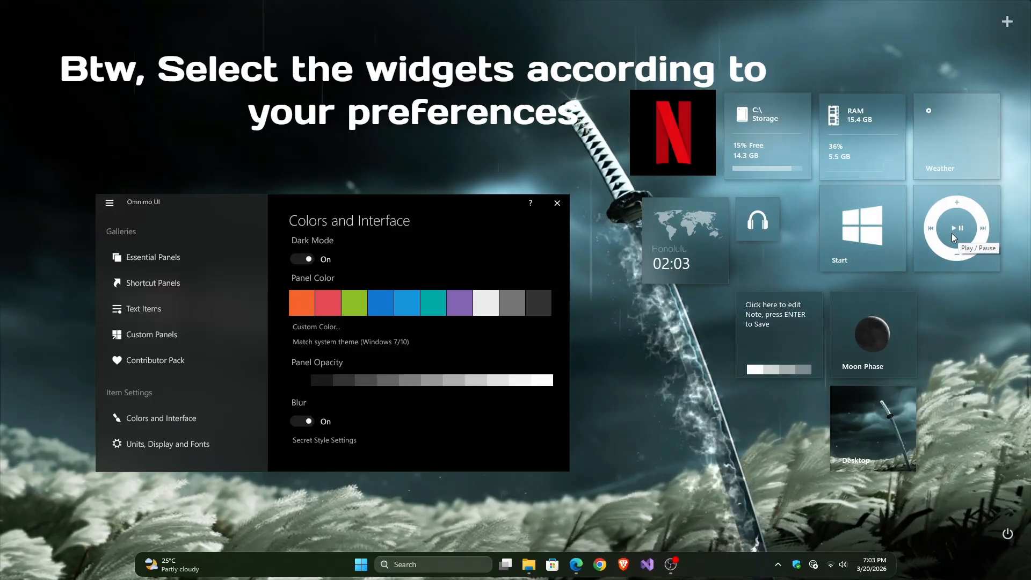
{"action": "right_click", "coordinate": [767, 223]}
{"action": "left_click", "coordinate": [797, 254]}
Step: Close the Netflix and Moon Phase tiles and place the Desktop tile directly beneath the media control tile
{"action": "right_click", "coordinate": [685, 126]}
{"action": "left_click", "coordinate": [714, 169]}
{"action": "left_click_drag", "start_coordinate": [697, 251], "coordinate": [680, 215]}
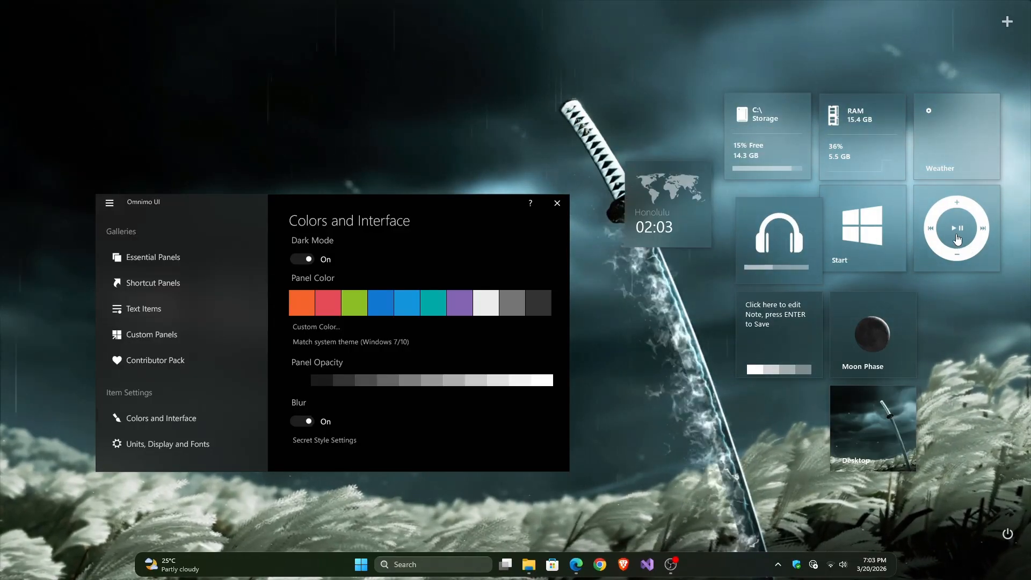
{"action": "left_click", "coordinate": [930, 363]}
{"action": "left_click_drag", "start_coordinate": [892, 447], "coordinate": [976, 342]}
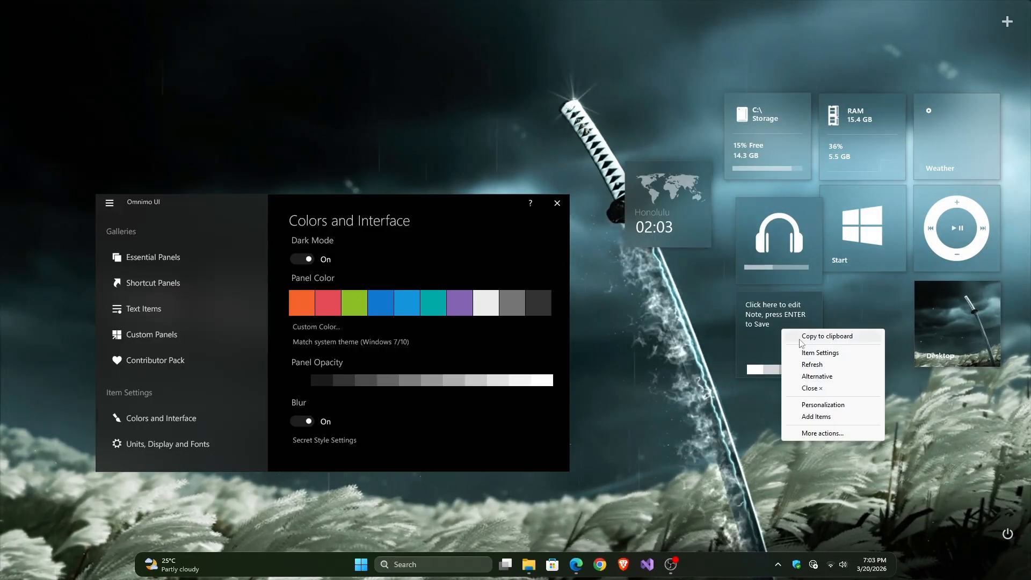
Step: Place the world clock tile beside the C:\ Storage tile and close the Note tile
{"action": "left_click", "coordinate": [816, 376]}
{"action": "left_click_drag", "start_coordinate": [696, 231], "coordinate": [702, 163]}
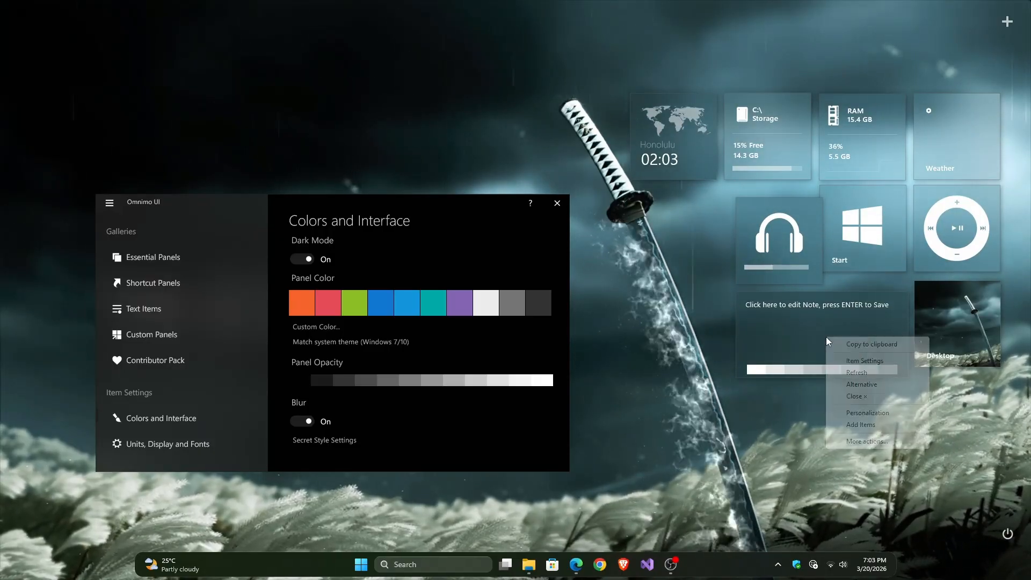
{"action": "left_click", "coordinate": [853, 396]}
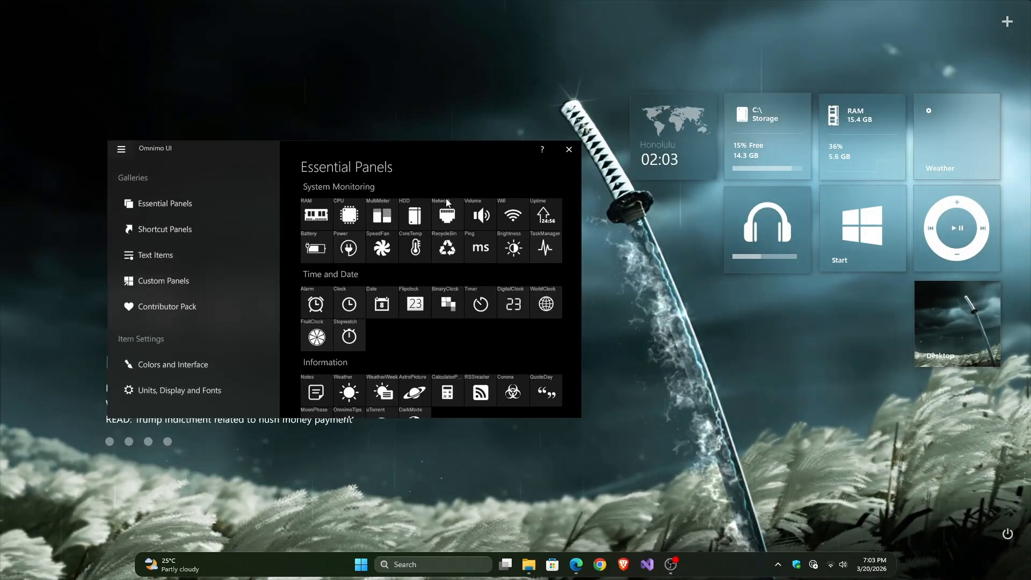
Step: Consult the weather code help page on LatLong.net from Omnimo's Units, Display and Fonts settings, and close the Omnimo window
{"action": "left_click", "coordinate": [207, 382]}
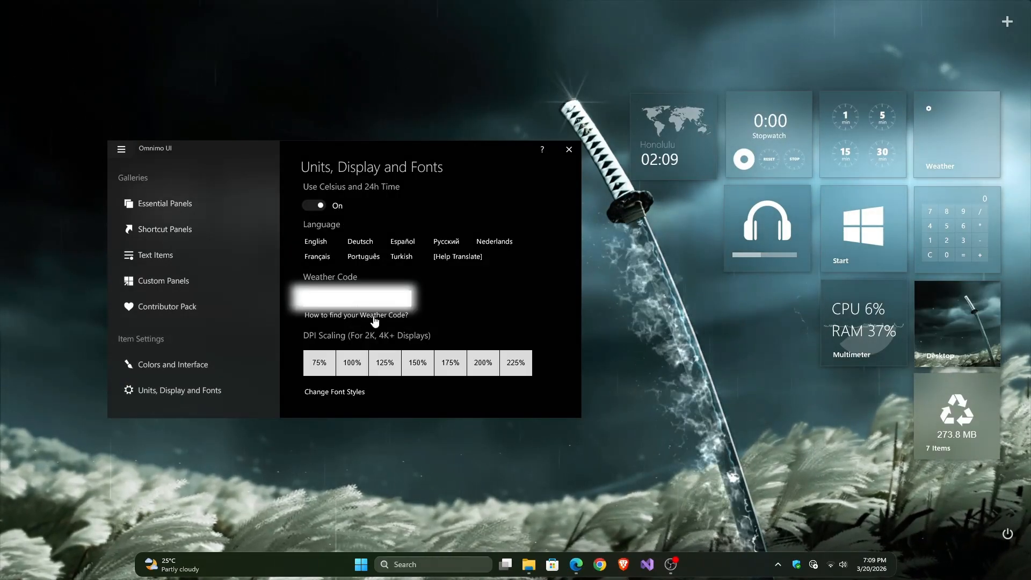
{"action": "left_click", "coordinate": [351, 316]}
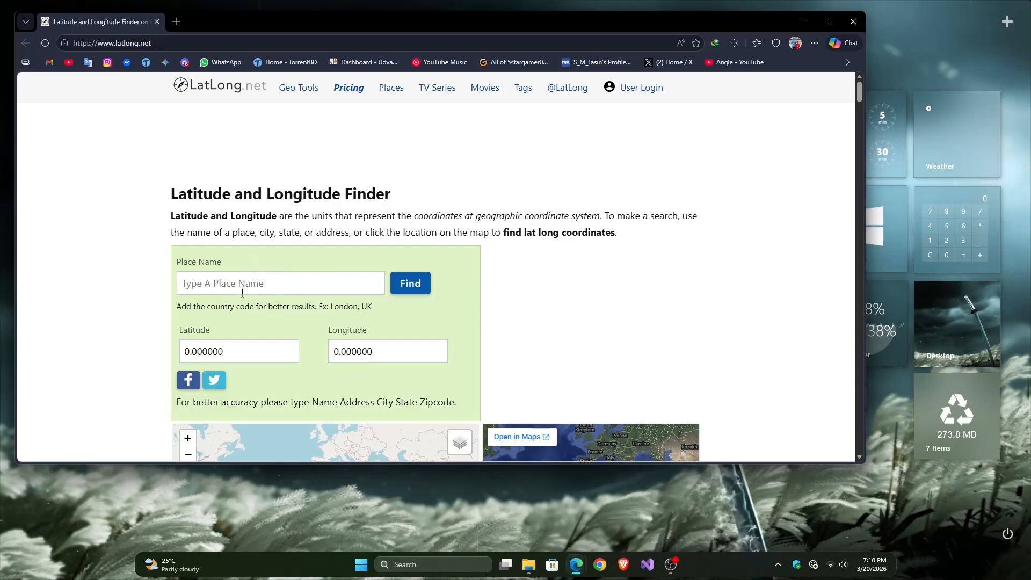
{"action": "scroll", "coordinate": [195, 344], "scroll_direction": "down", "scroll_amount": 1}
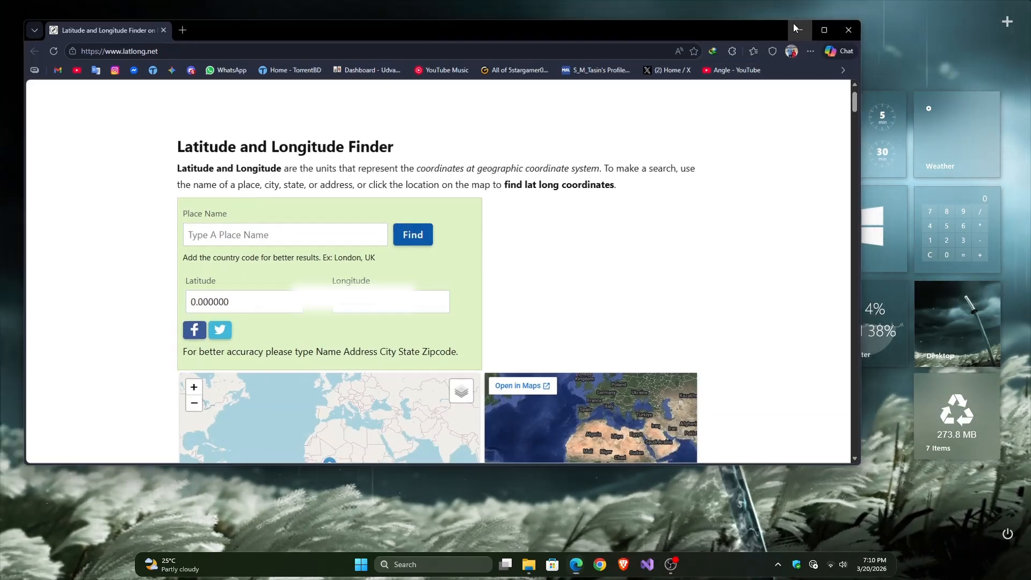
{"action": "left_click", "coordinate": [794, 24]}
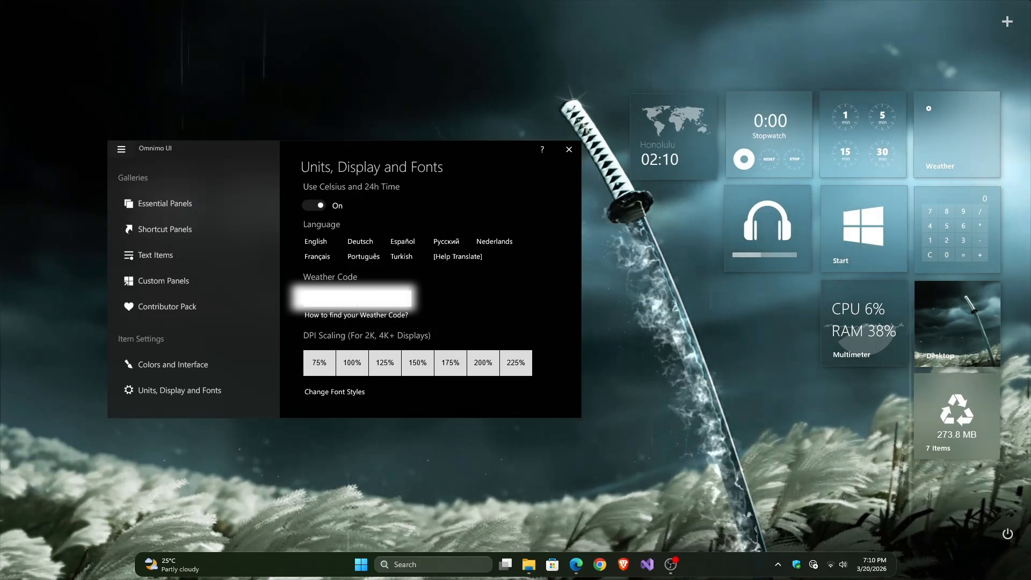
{"action": "left_click", "coordinate": [569, 149]}
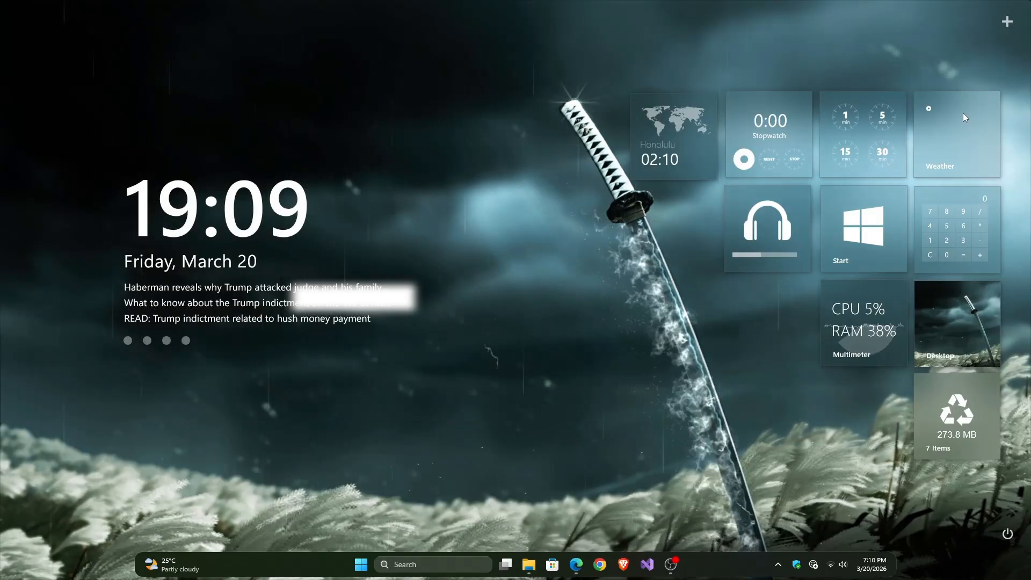
Step: Refresh the Weather tile twice so that it loads the local weather
{"action": "right_click", "coordinate": [934, 148]}
{"action": "left_click", "coordinate": [946, 167]}
{"action": "right_click", "coordinate": [936, 122]}
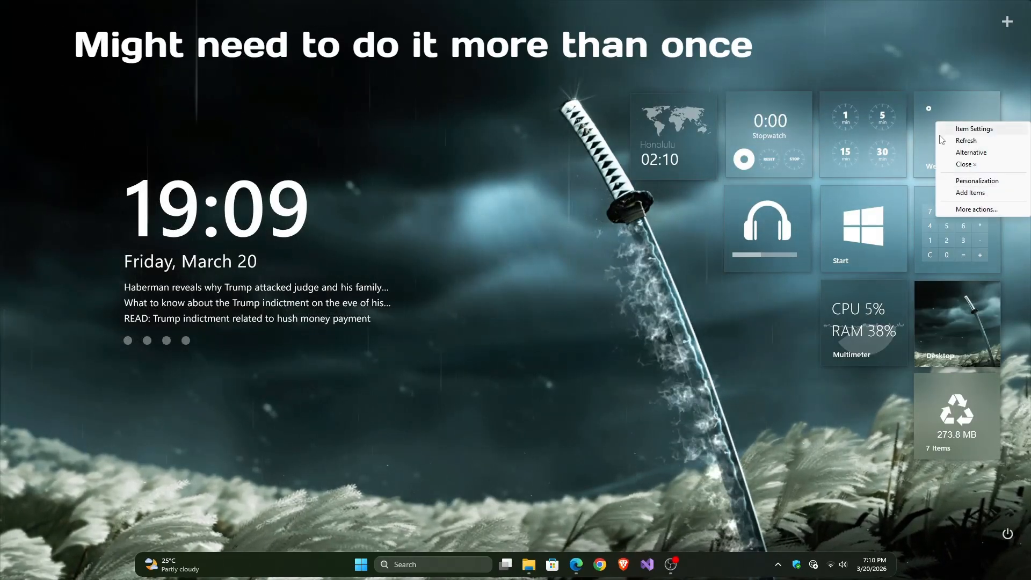
{"action": "left_click", "coordinate": [964, 141]}
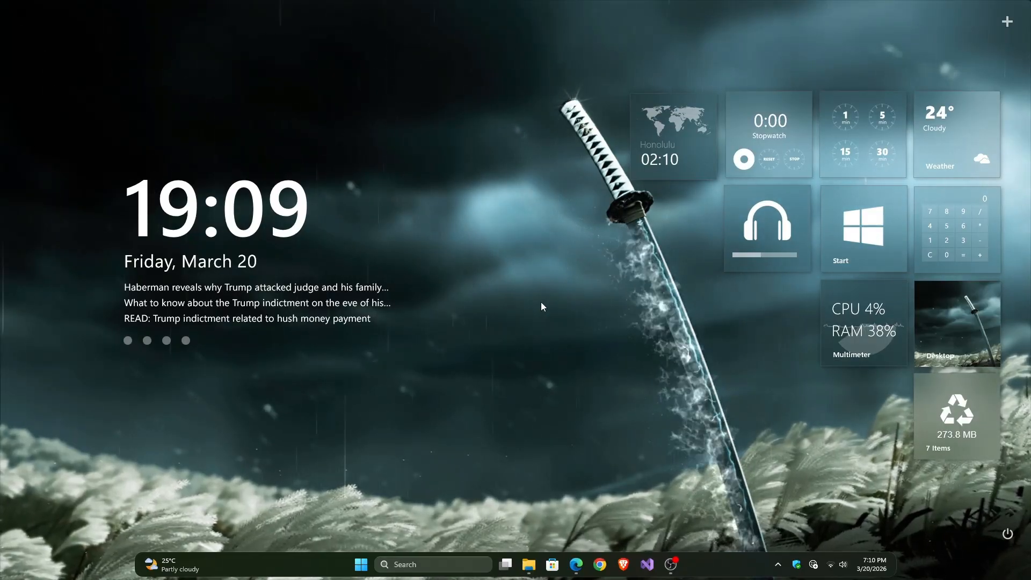
Step: Open the lano archive from the Downloads folder in WinRAR and dismiss the license notice
{"action": "left_click", "coordinate": [529, 564]}
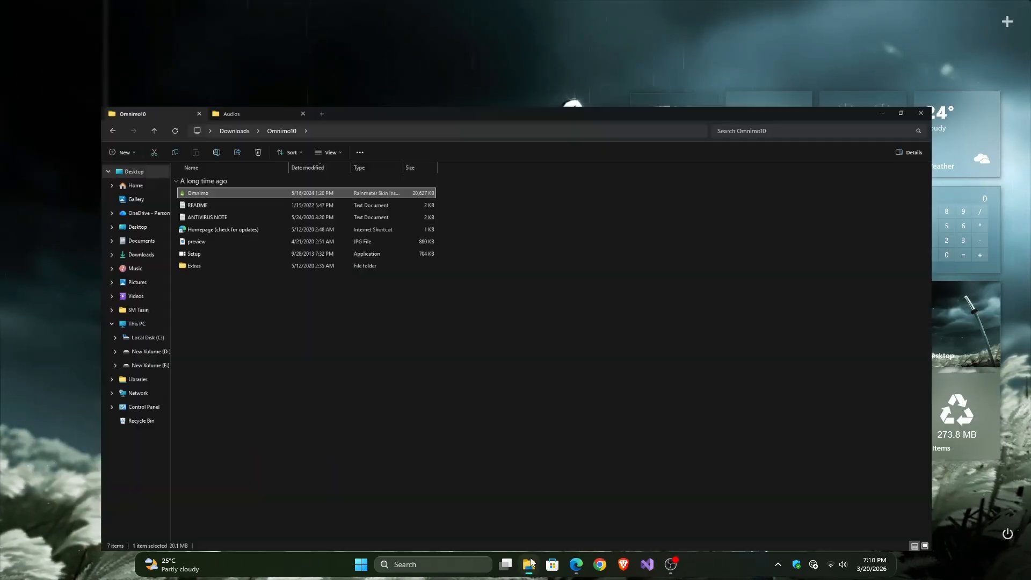
{"action": "left_click", "coordinate": [13, 30]}
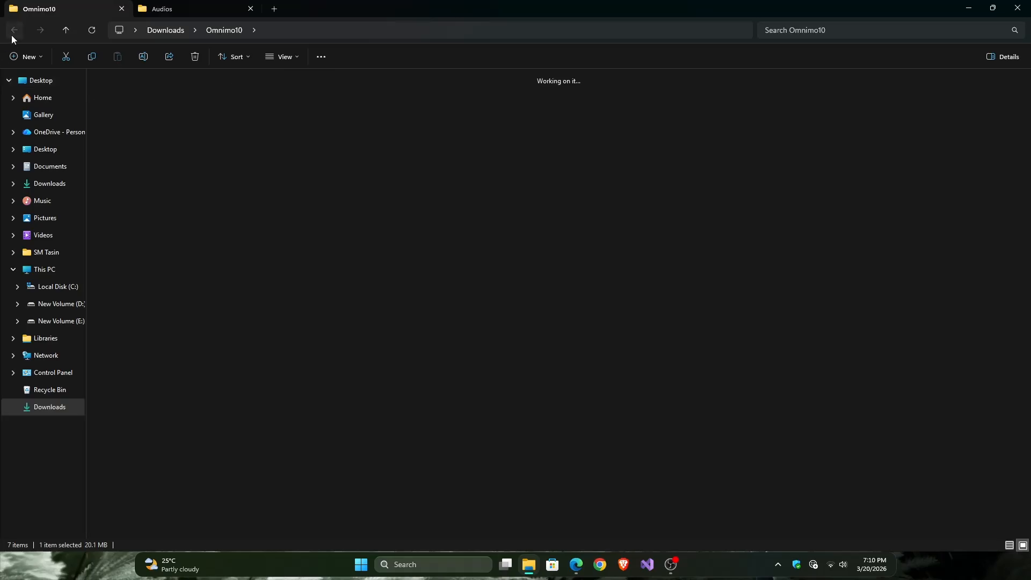
{"action": "left_click", "coordinate": [185, 274]}
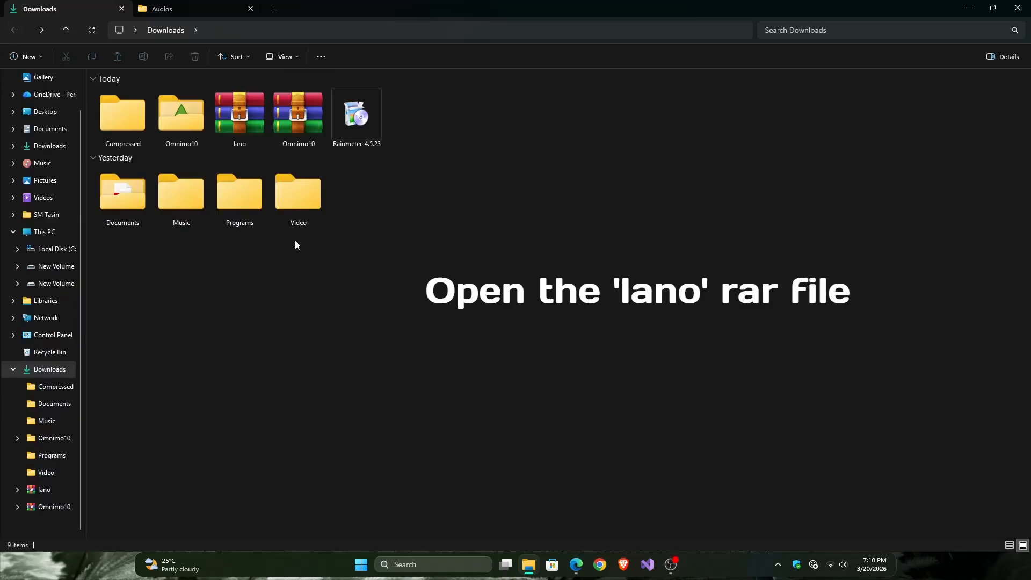
{"action": "double_click", "coordinate": [240, 112]}
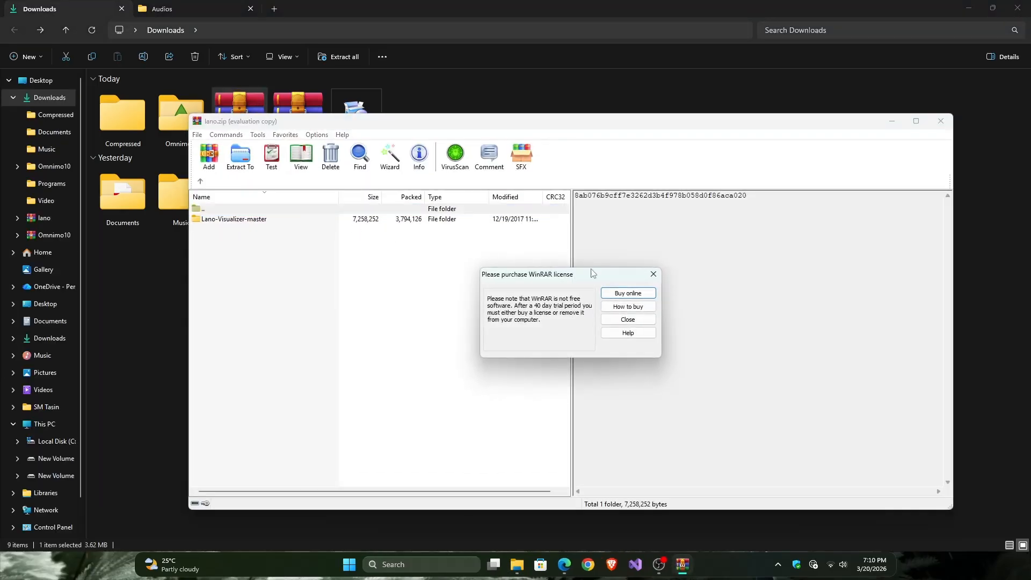
{"action": "left_click", "coordinate": [652, 276]}
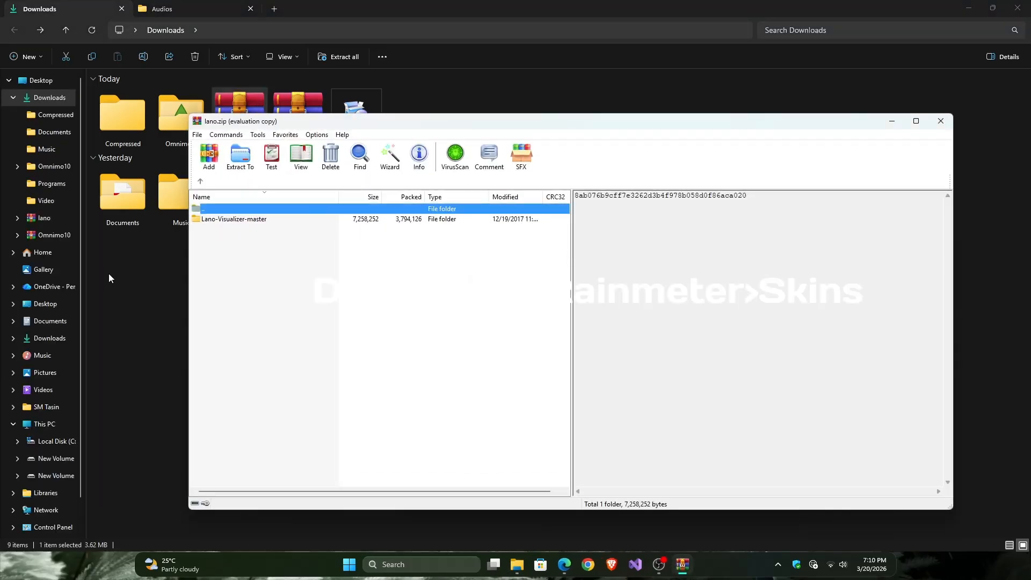
Step: Open the Documents > Rainmeter > Skins folder in File Explorer
{"action": "left_click", "coordinate": [13, 97]}
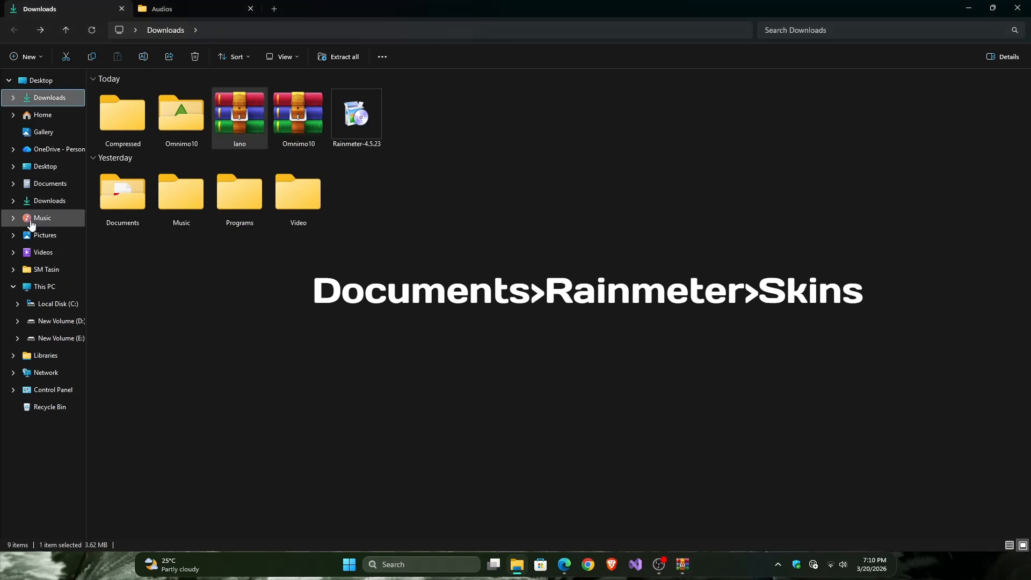
{"action": "left_click", "coordinate": [41, 185]}
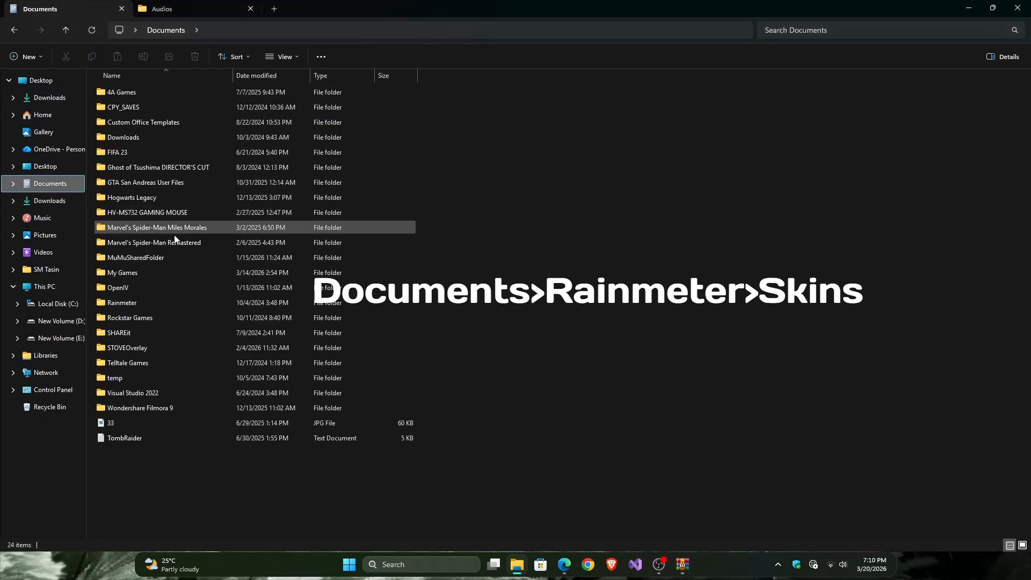
{"action": "double_click", "coordinate": [120, 301]}
{"action": "double_click", "coordinate": [121, 93]}
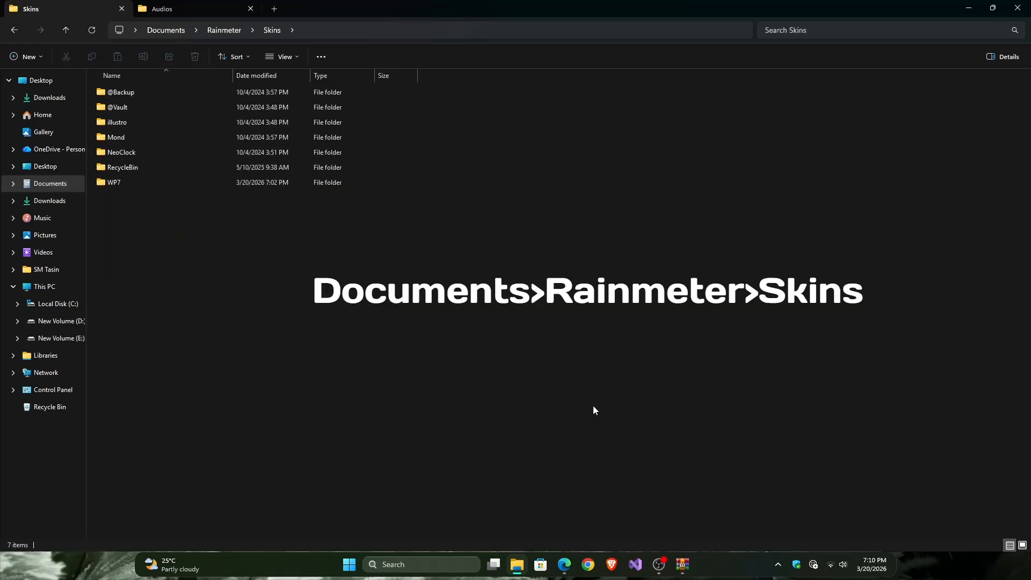
Step: Extract the Lano-Visualizer-master folder from the archive into the Skins folder, refresh the folder listing, and put both windows away
{"action": "left_click", "coordinate": [683, 564]}
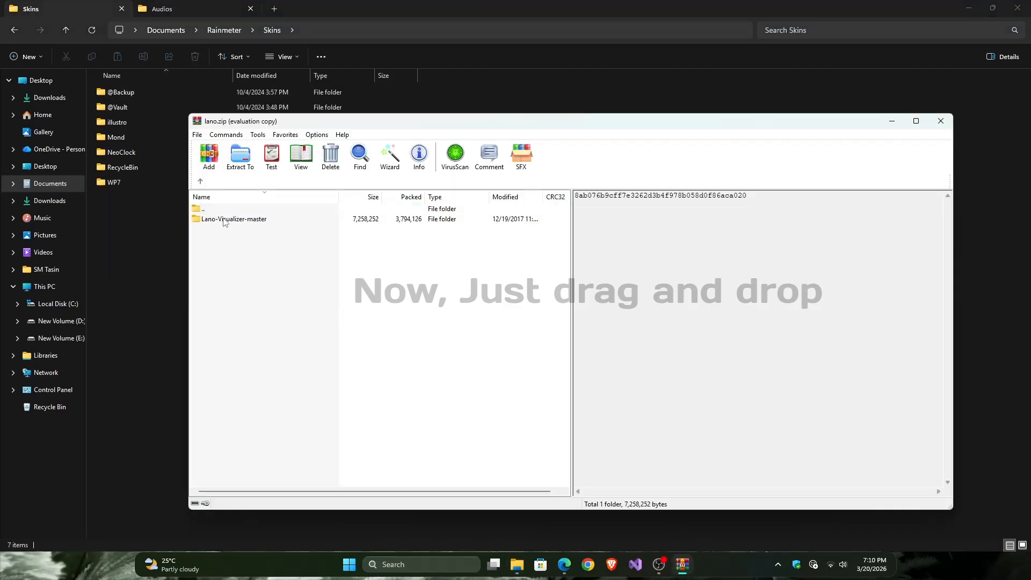
{"action": "left_click_drag", "start_coordinate": [224, 222], "coordinate": [128, 226]}
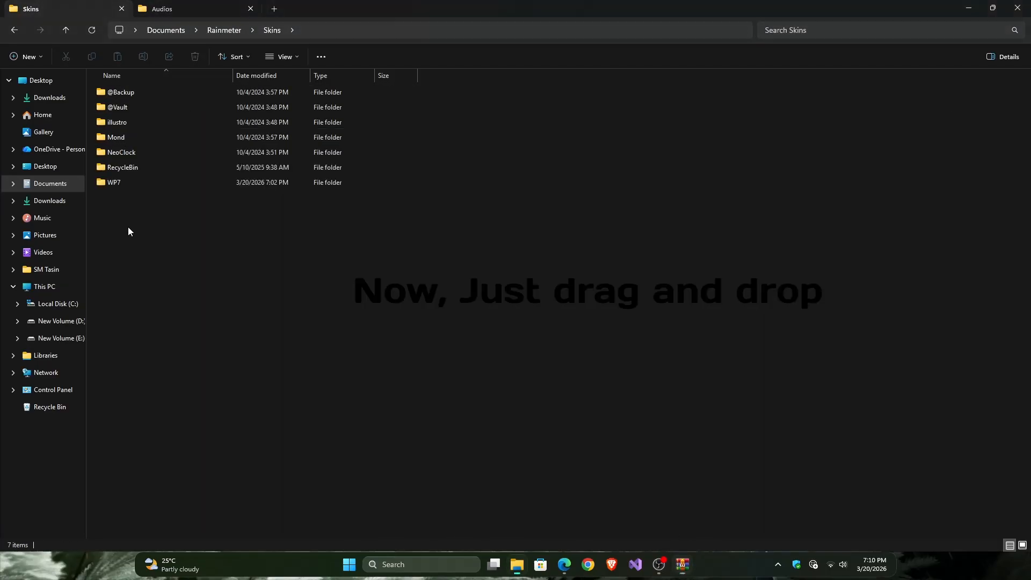
{"action": "right_click", "coordinate": [337, 264]}
{"action": "left_click", "coordinate": [381, 428]}
{"action": "left_click", "coordinate": [374, 317]}
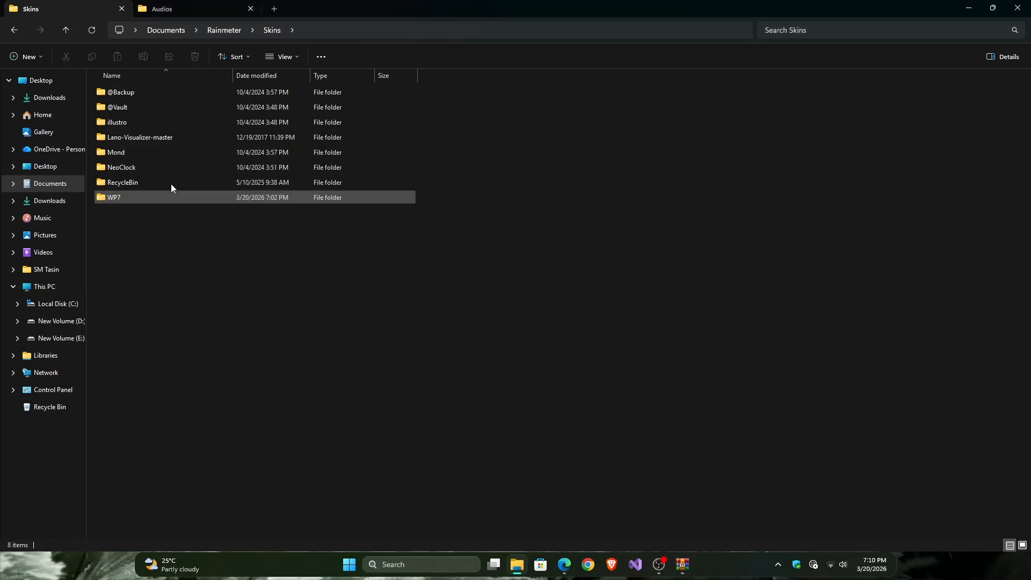
{"action": "left_click", "coordinate": [969, 8]}
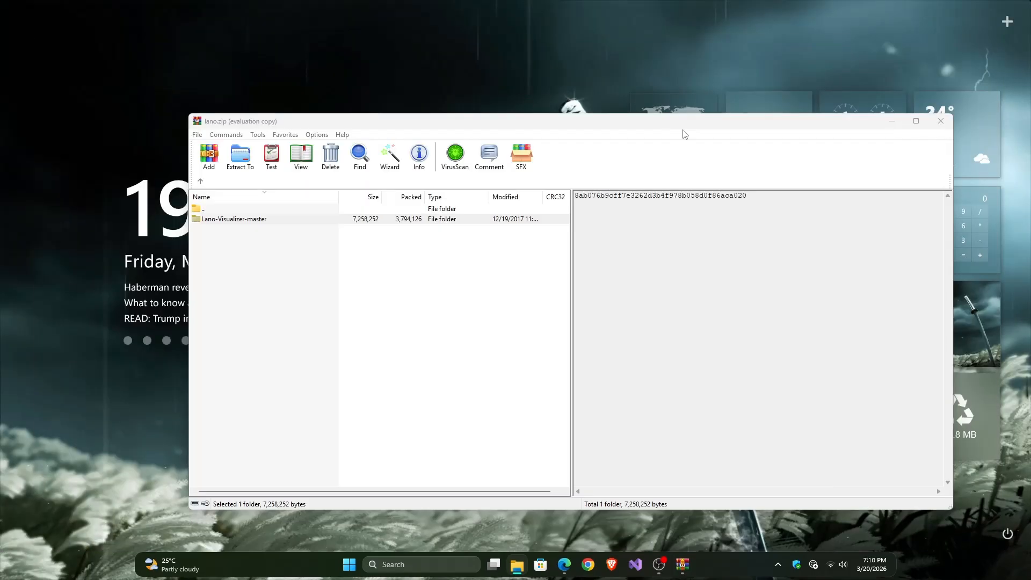
{"action": "left_click", "coordinate": [938, 125]}
Step: Refresh all skins in the Rainmeter manager and expand the Lano-Visualizer-master skin folder
{"action": "left_click", "coordinate": [779, 563]}
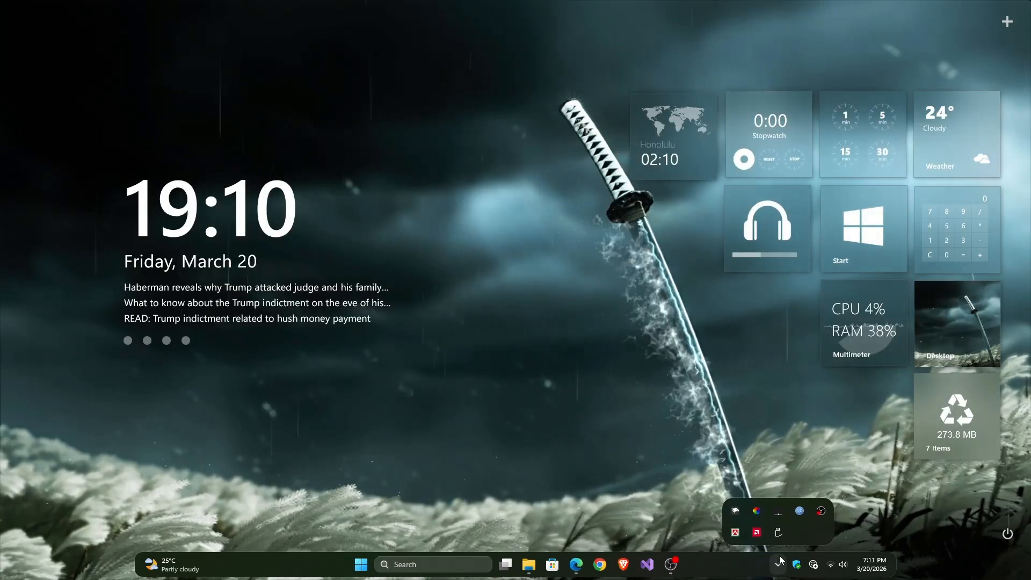
{"action": "right_click", "coordinate": [779, 514]}
{"action": "left_click", "coordinate": [816, 209]}
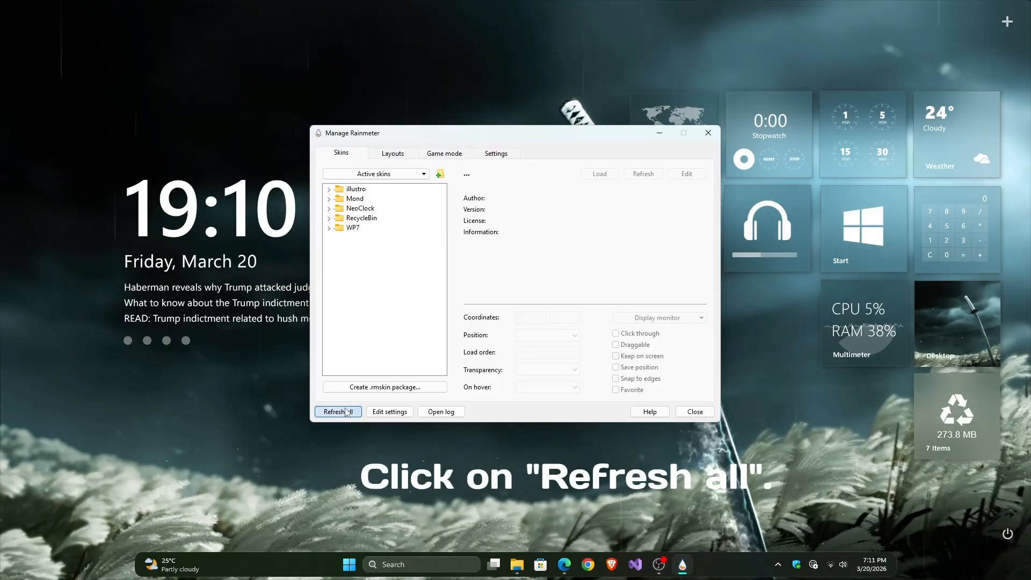
{"action": "left_click", "coordinate": [346, 412]}
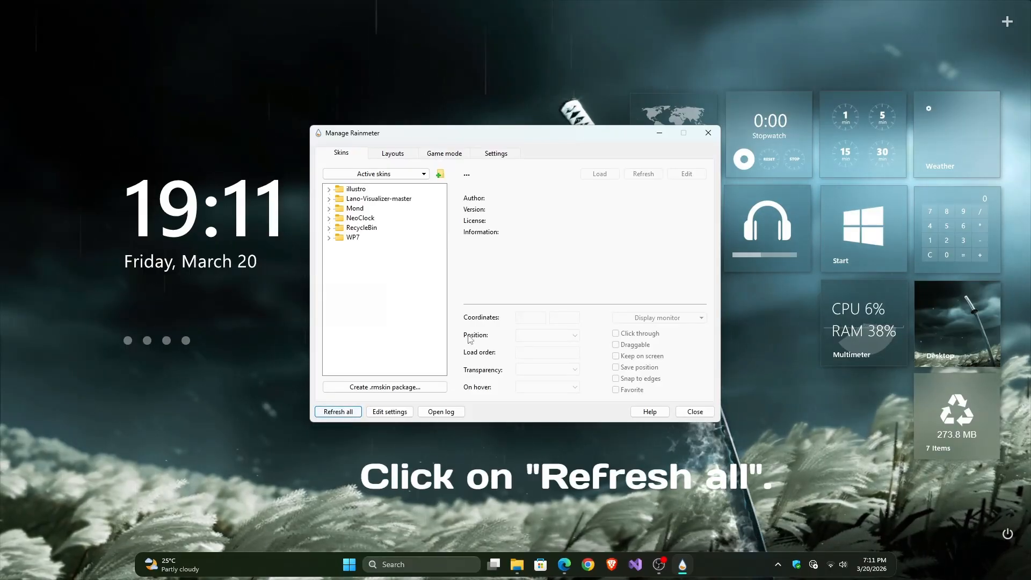
{"action": "left_click", "coordinate": [329, 199]}
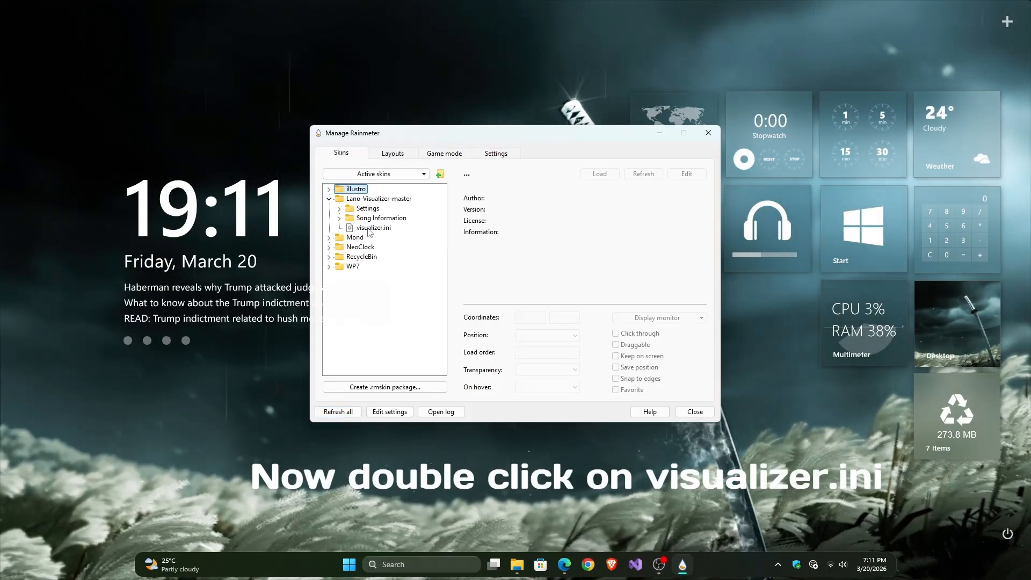
Step: Load the Lano visualizer.ini skin and place the visualizer bar centred along the taskbar's upper edge, at about 364, 692
{"action": "double_click", "coordinate": [371, 228]}
{"action": "left_click", "coordinate": [657, 135]}
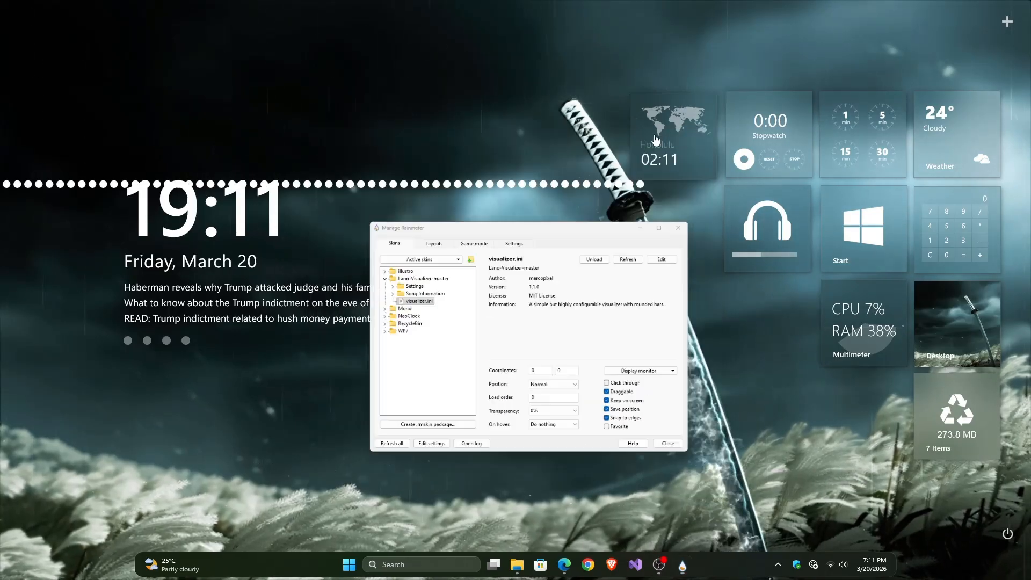
{"action": "left_click_drag", "start_coordinate": [384, 185], "coordinate": [579, 544]}
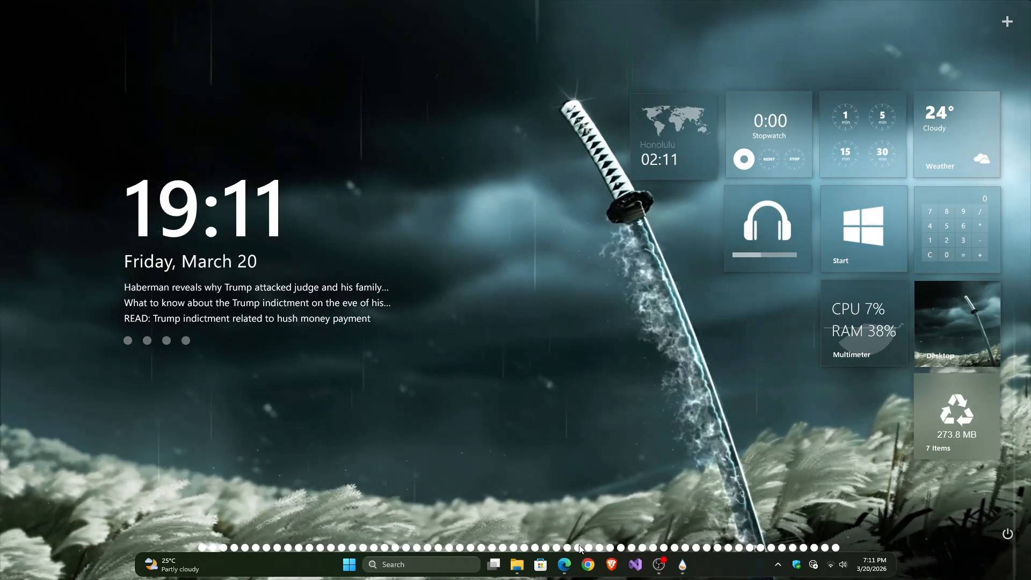
{"action": "left_click_drag", "start_coordinate": [579, 545], "coordinate": [579, 550]}
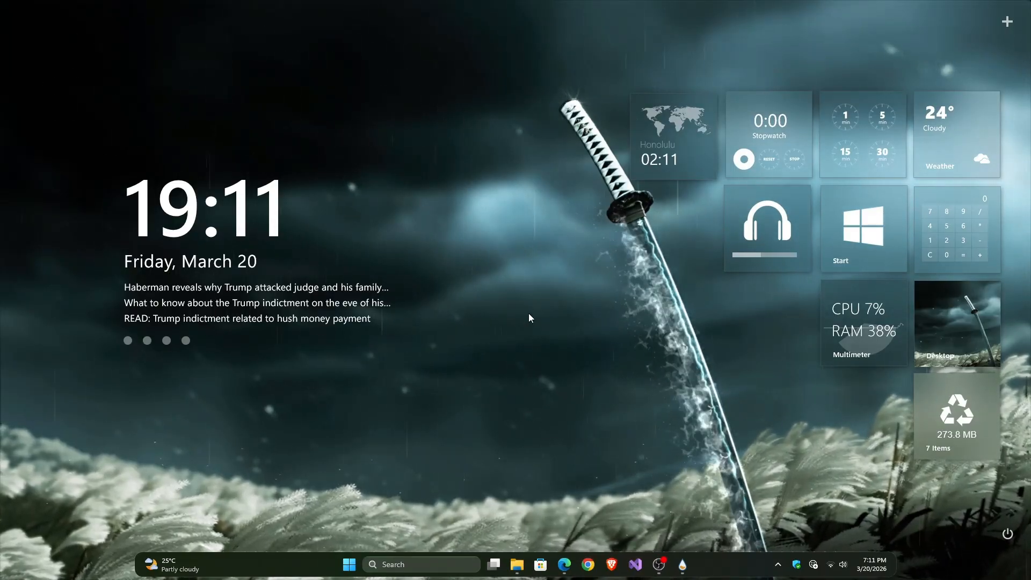
Step: Play the Glo Fi - Windows of Ken track from the Audios folder and minimize the player and folder windows
{"action": "left_click", "coordinate": [519, 564]}
{"action": "left_click", "coordinate": [199, 14]}
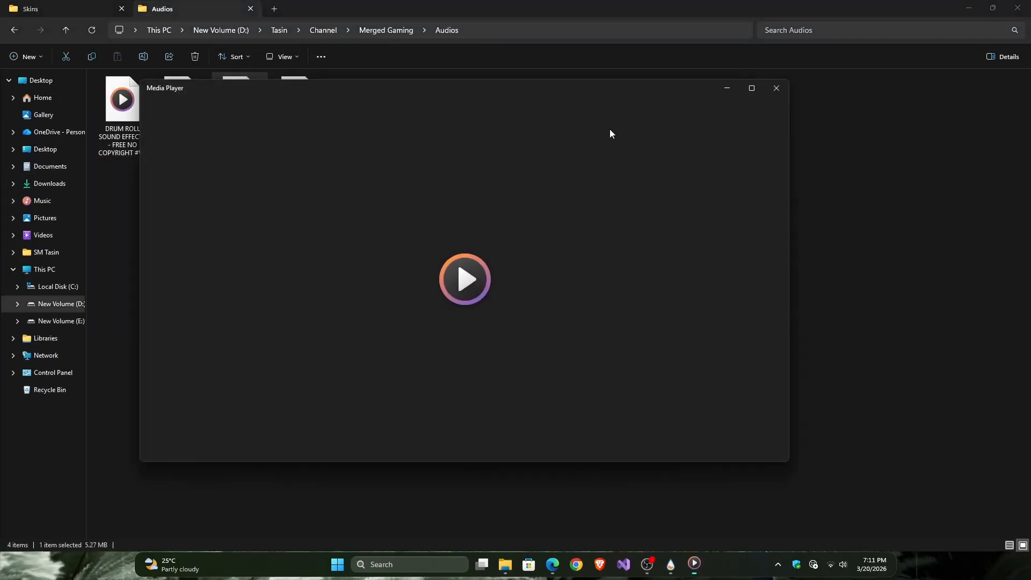
{"action": "left_click", "coordinate": [734, 96]}
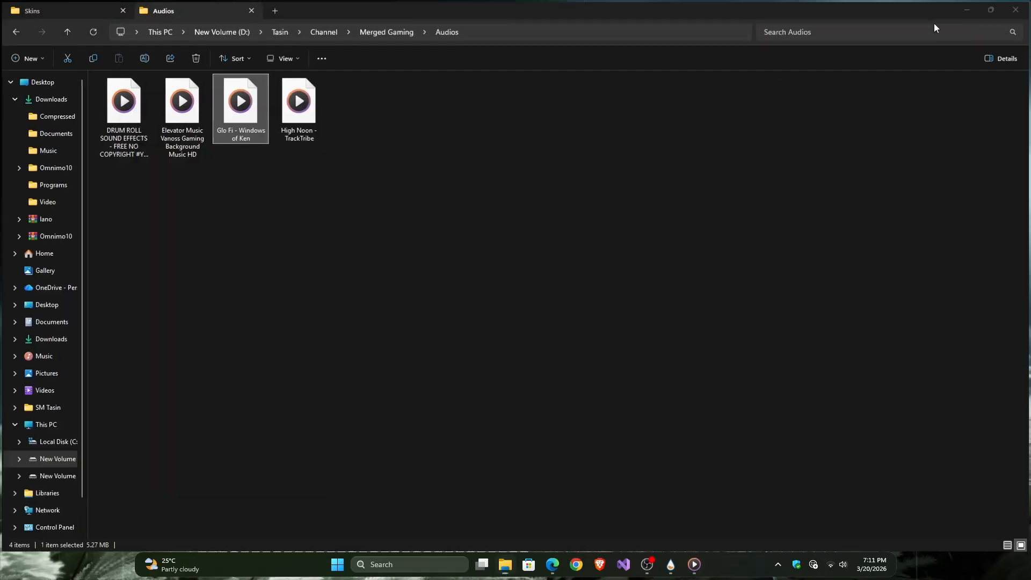
{"action": "left_click", "coordinate": [969, 8]}
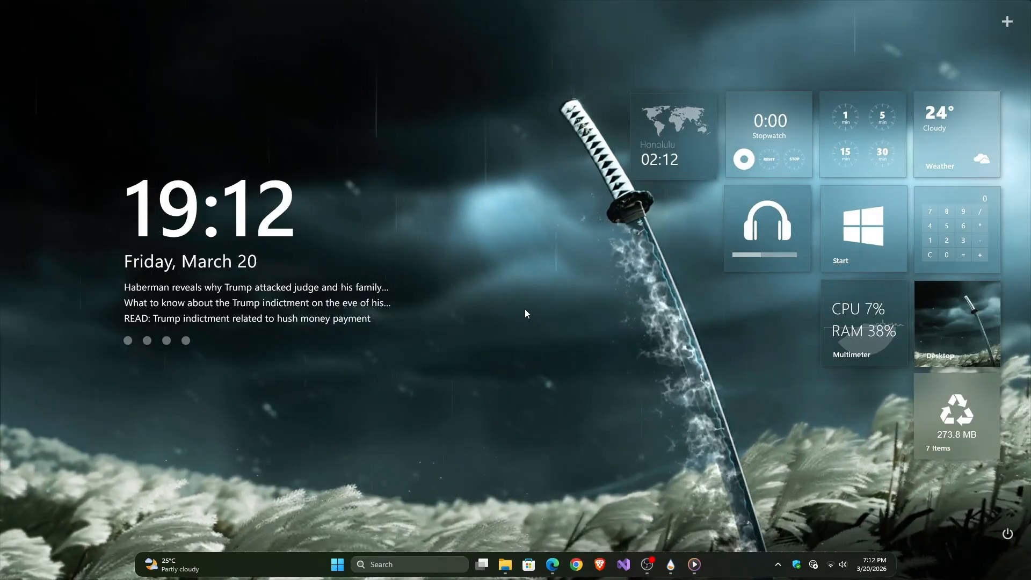
Step: Reopen the Rainmeter manager, enable Full-screen games under Game mode, and close the manager
{"action": "left_click", "coordinate": [778, 564]}
{"action": "right_click", "coordinate": [778, 511]}
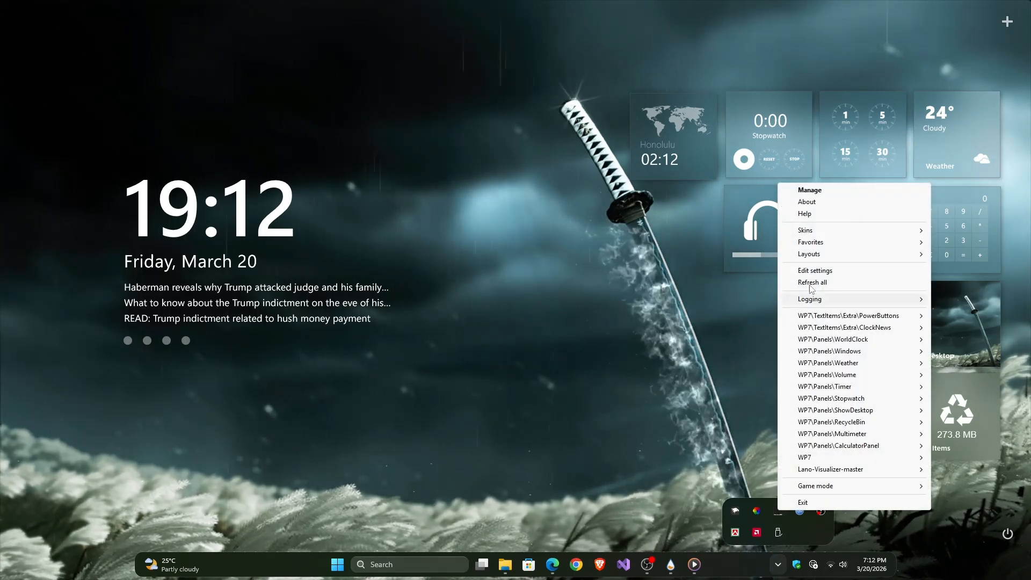
{"action": "left_click", "coordinate": [810, 189]}
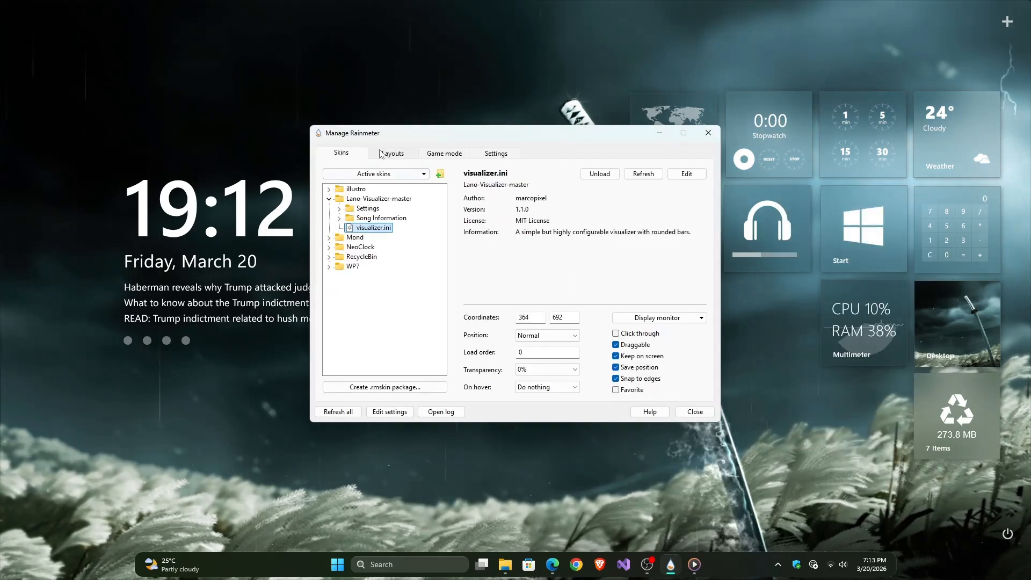
{"action": "left_click", "coordinate": [444, 153]}
{"action": "left_click", "coordinate": [343, 186]}
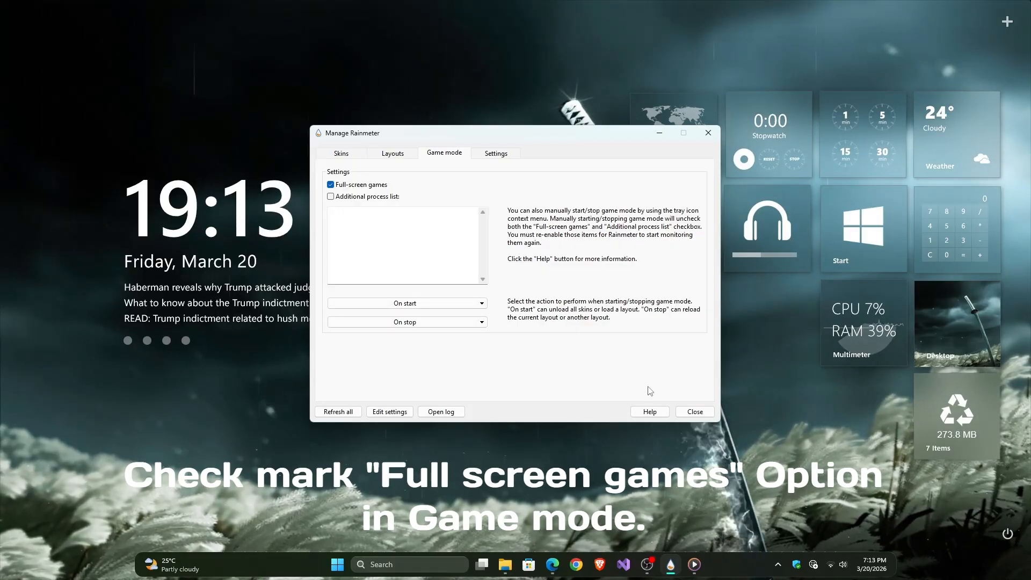
{"action": "left_click", "coordinate": [695, 412]}
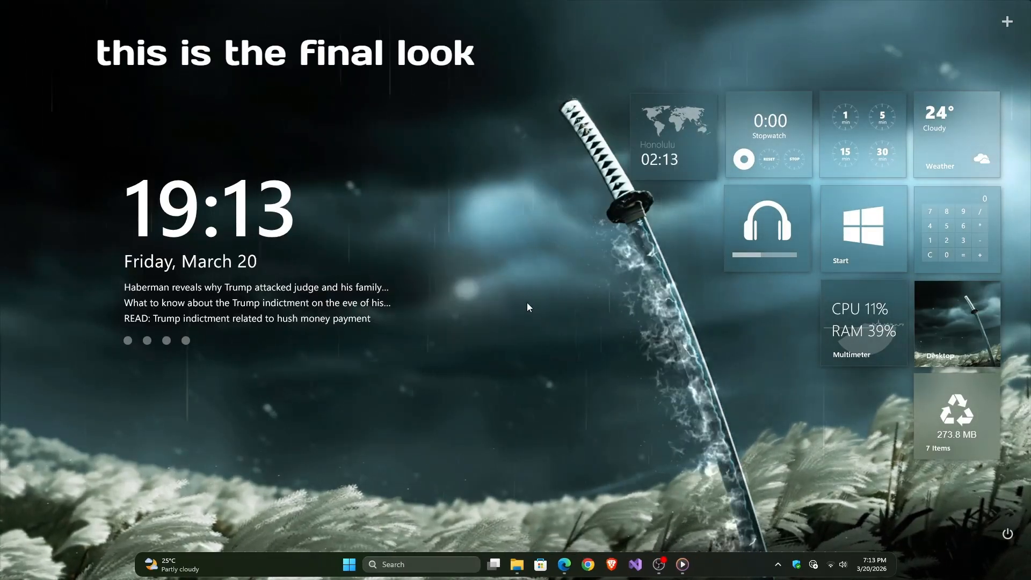